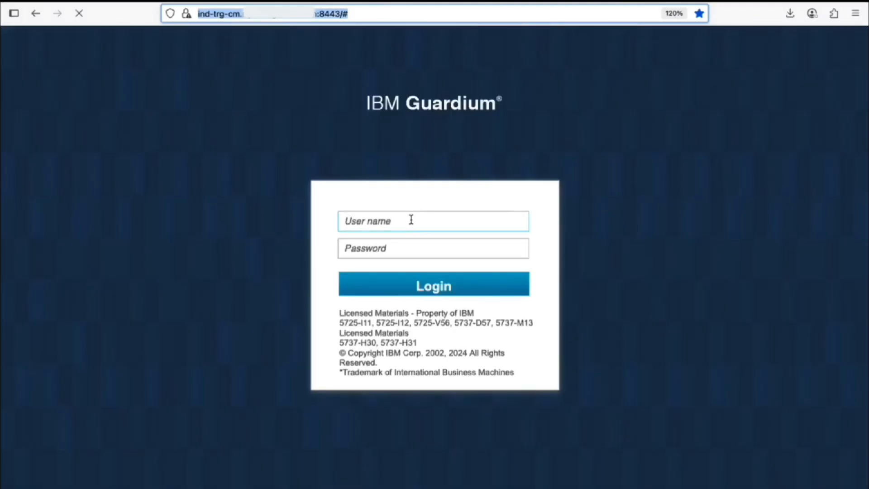
Log in to the Central Manager as admin with the current password.
click(411, 220)
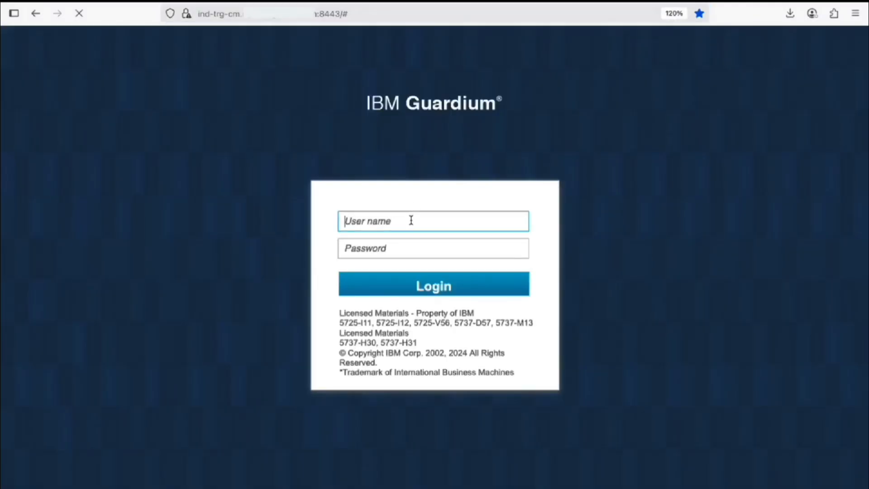
text(admin)
key(Tab)
text(********)
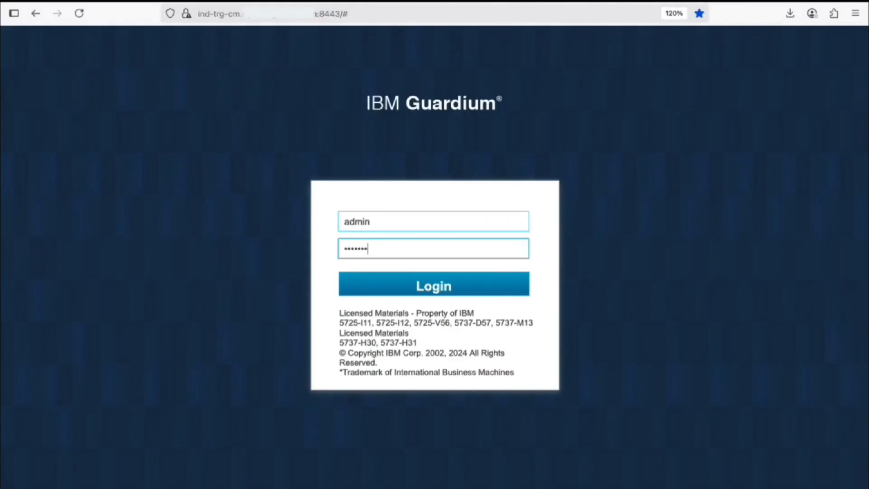
key(Return)
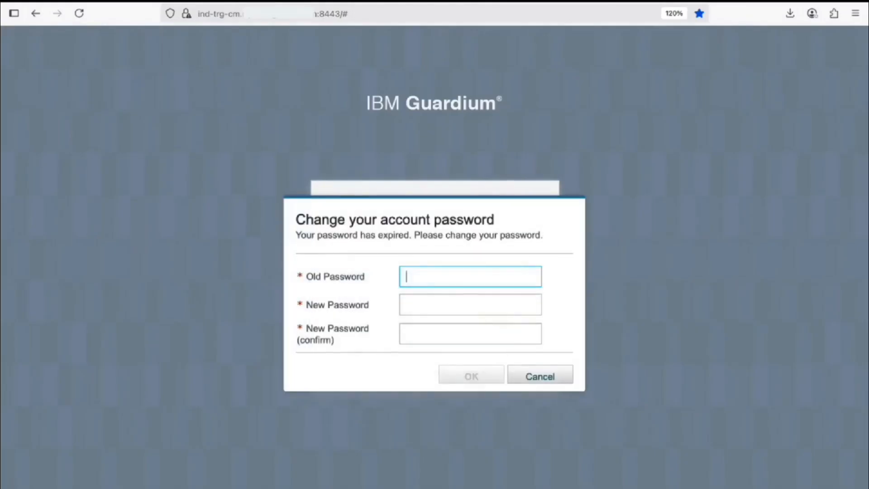
Replace the expired admin password with a new one and acknowledge the success message.
text(********)
key(Tab)
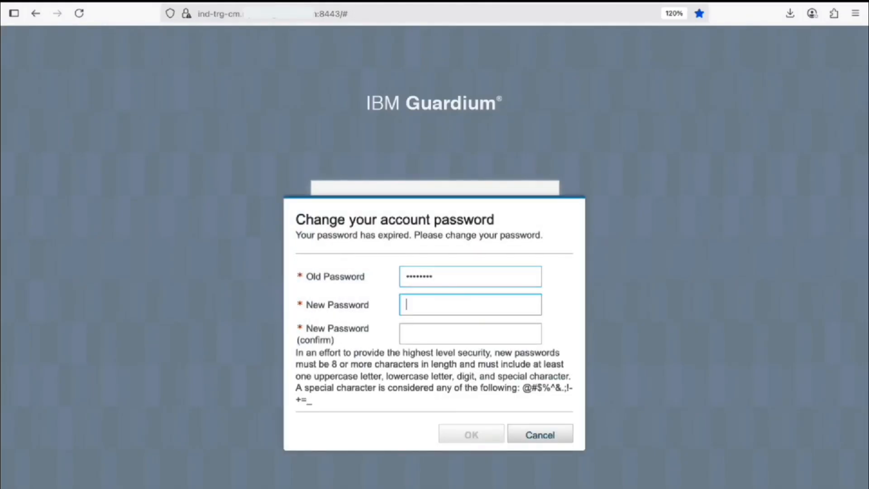
text(********)
key(Tab)
text(*********)
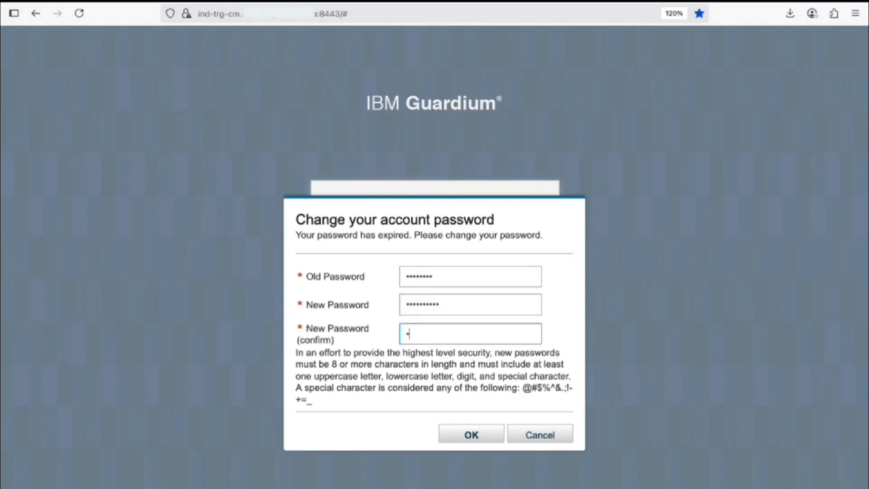
text(*)
key(Return)
click(500, 330)
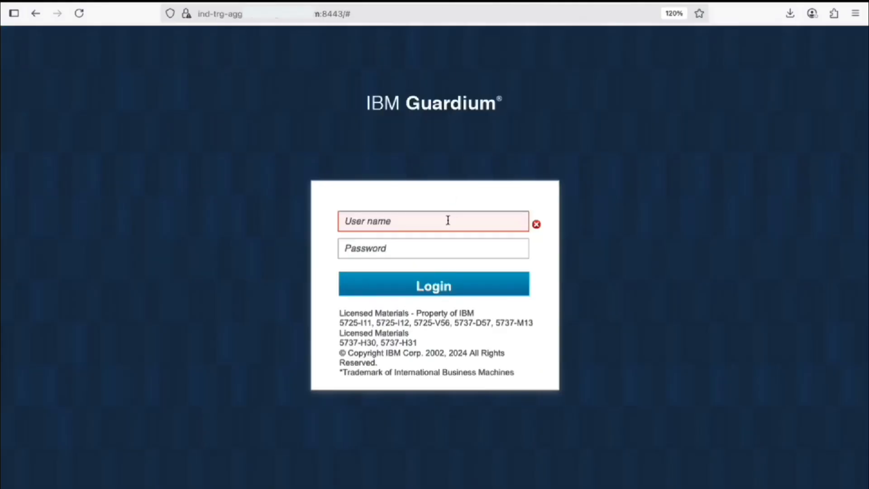
Log in to the aggregator as admin with its current password.
click(448, 220)
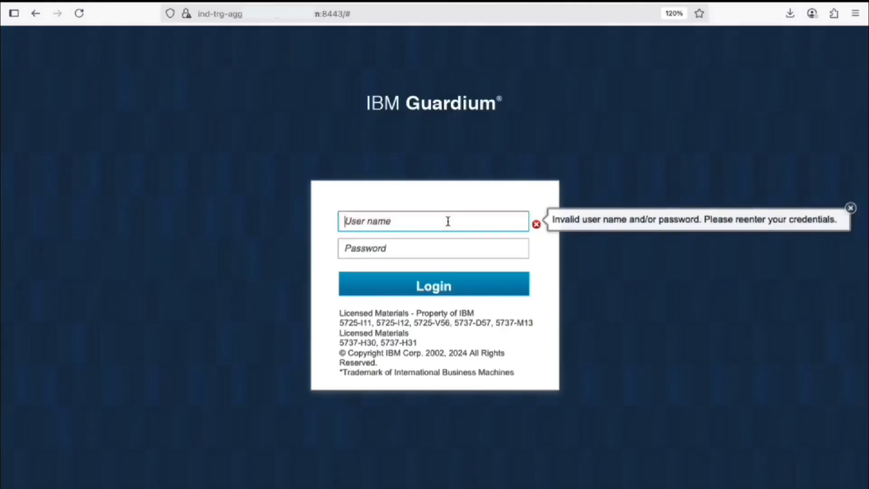
text(admin)
key(Tab)
text(******)
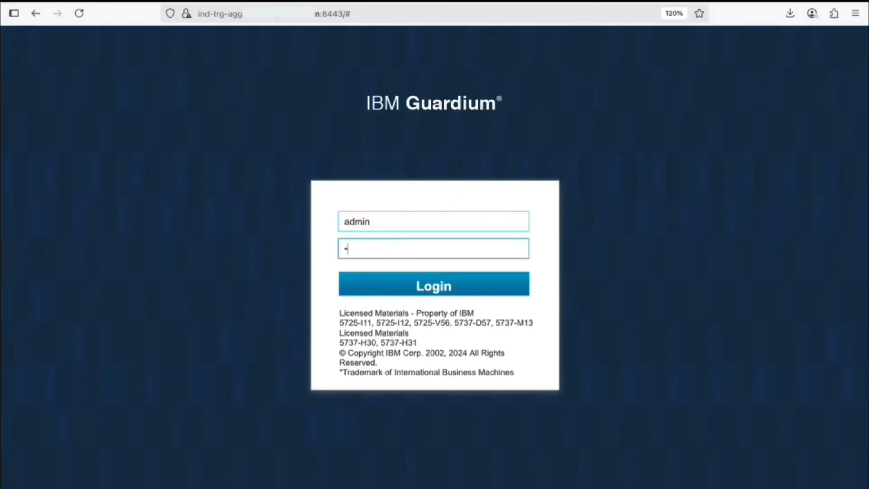
key(Return)
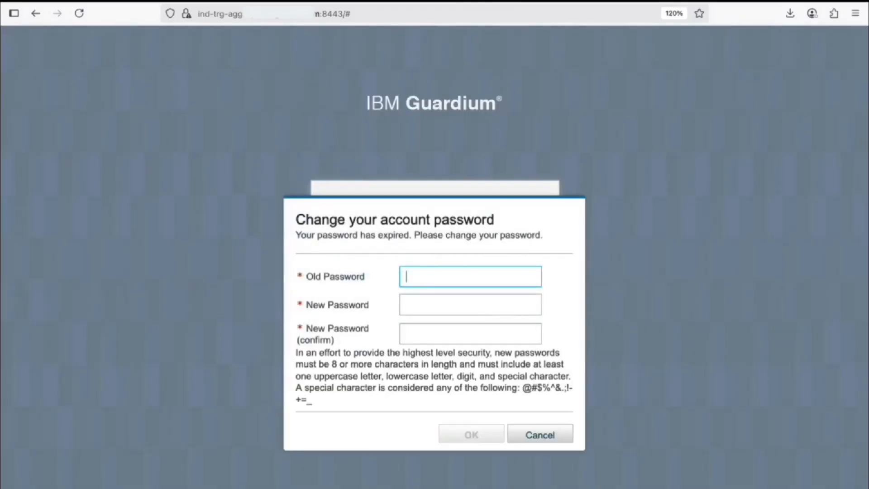
Set a new admin password on the aggregator and acknowledge the success message.
text(*********)
key(Tab)
text(*********)
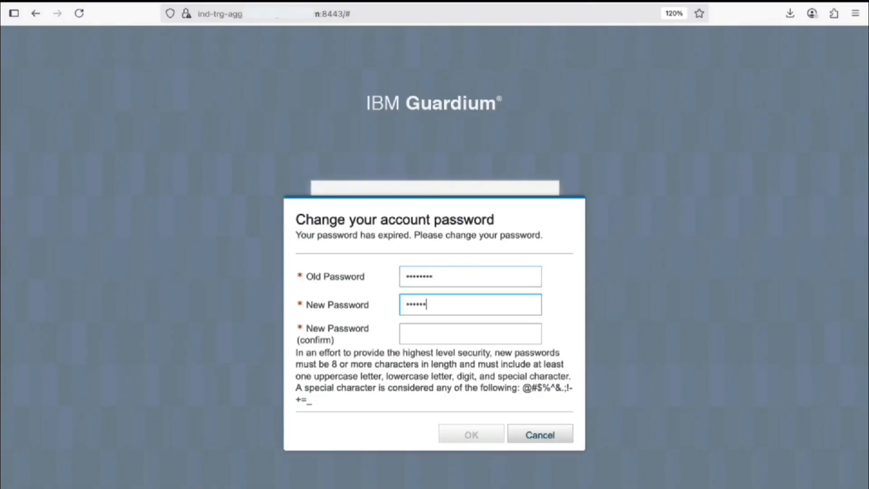
text(*)
key(Tab)
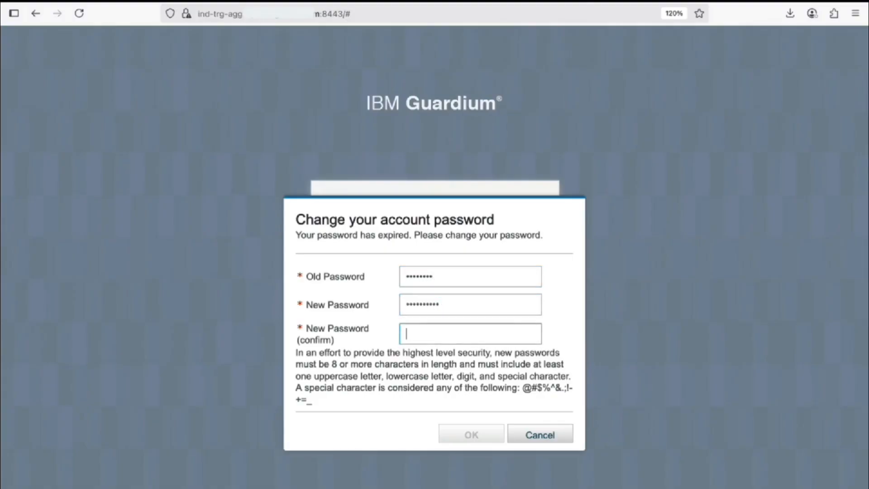
text(***********)
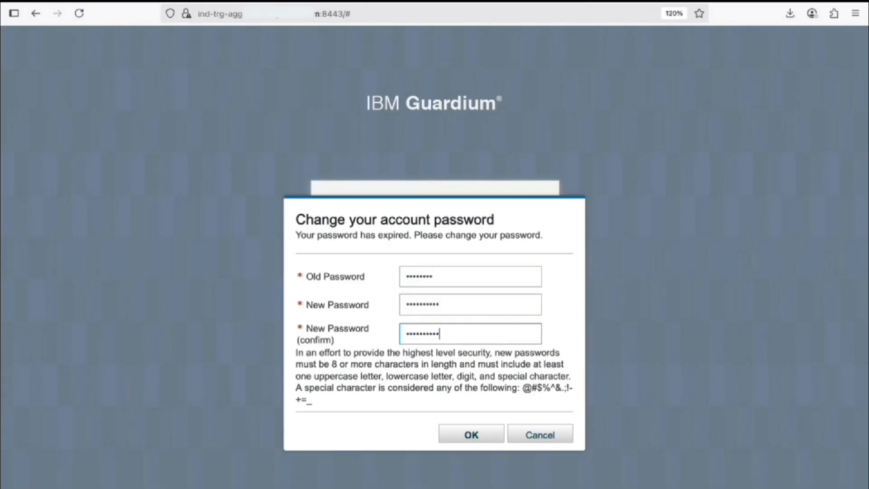
key(Return)
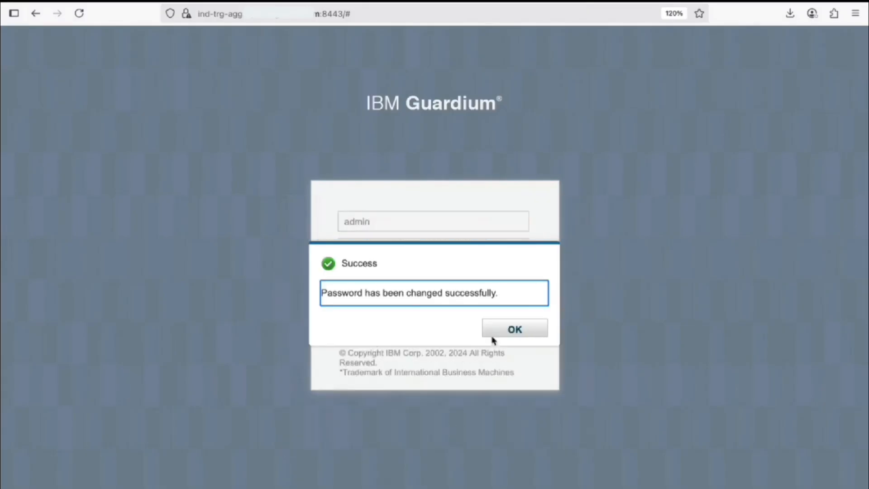
click(524, 335)
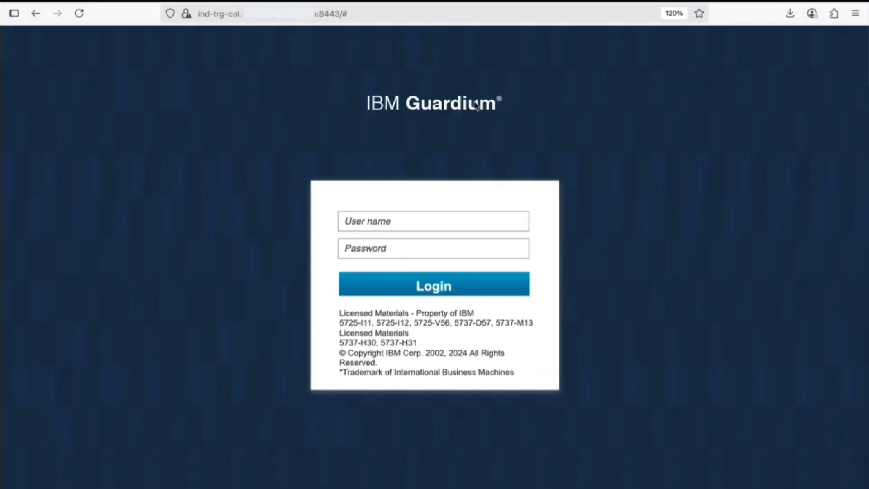
Log in to the collector as admin with its current password.
click(414, 221)
text(admin)
key(Tab)
text(********)
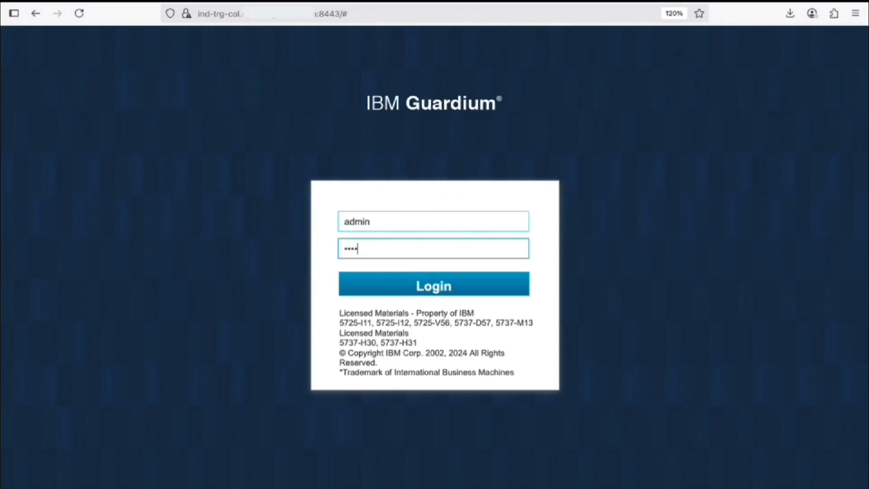
key(Return)
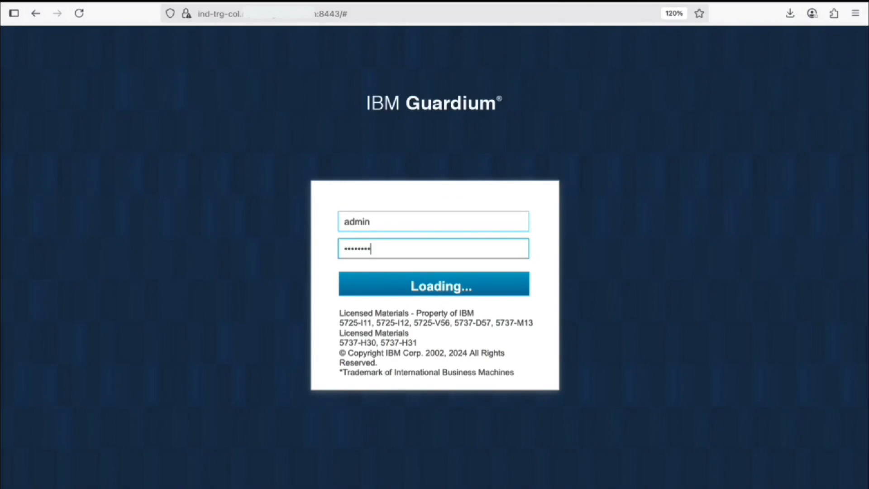
Set a new collector admin password, acknowledge success, and dismiss the login notifications.
text(*********)
key(Tab)
text(***********)
key(Tab)
text(******)
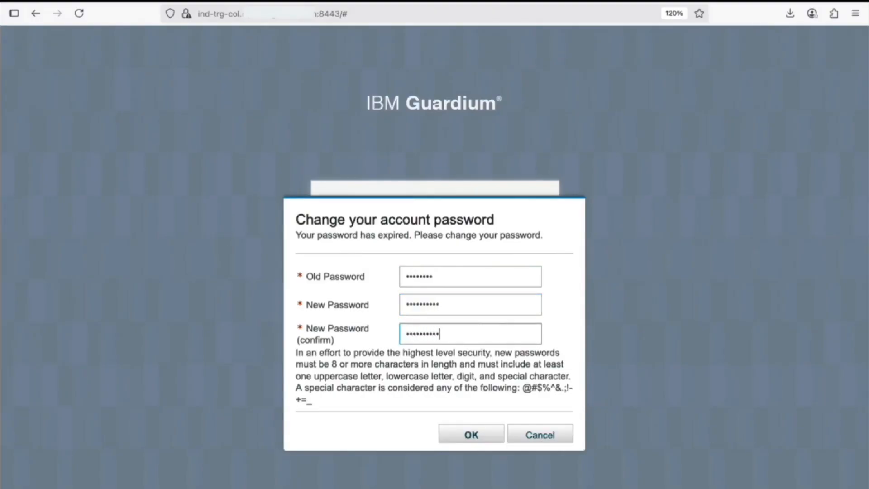
key(Return)
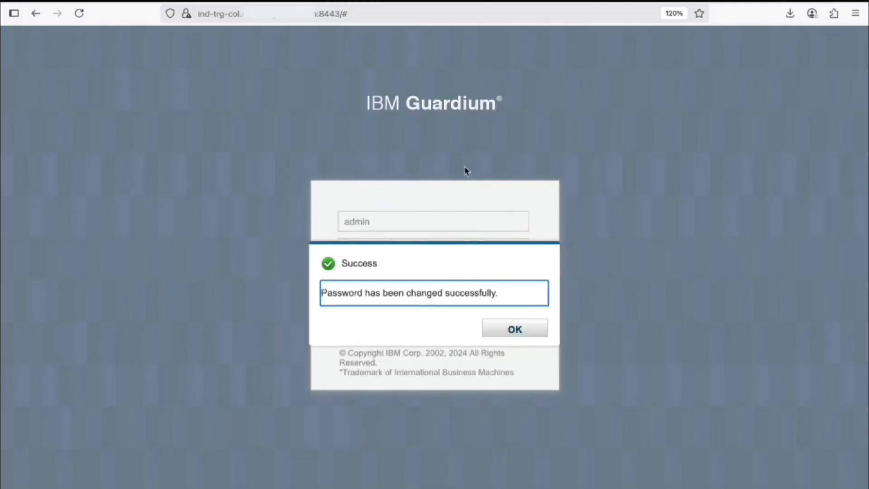
click(522, 333)
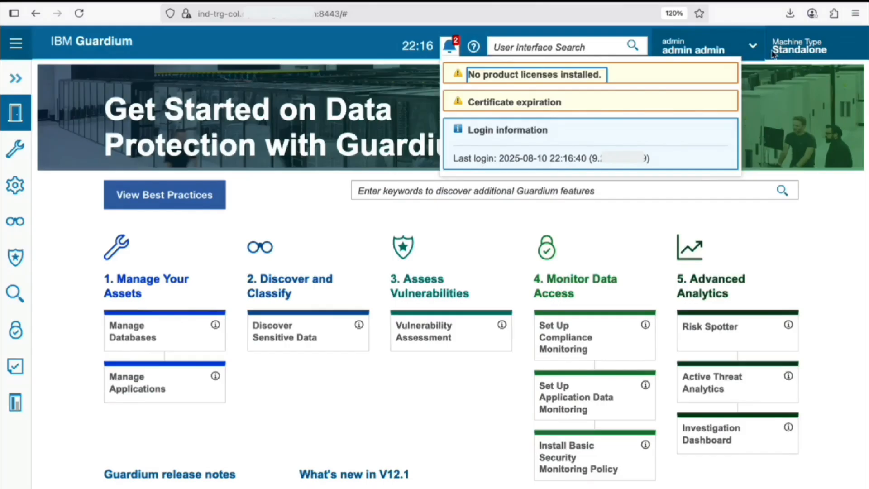
drag(773, 51, 828, 52)
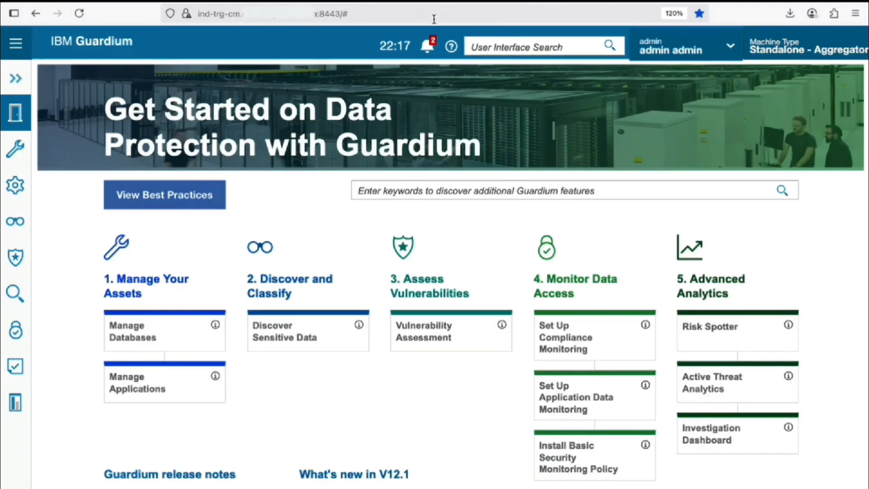
From the 'no licenses installed' notice, paste the base license key and apply it.
click(428, 51)
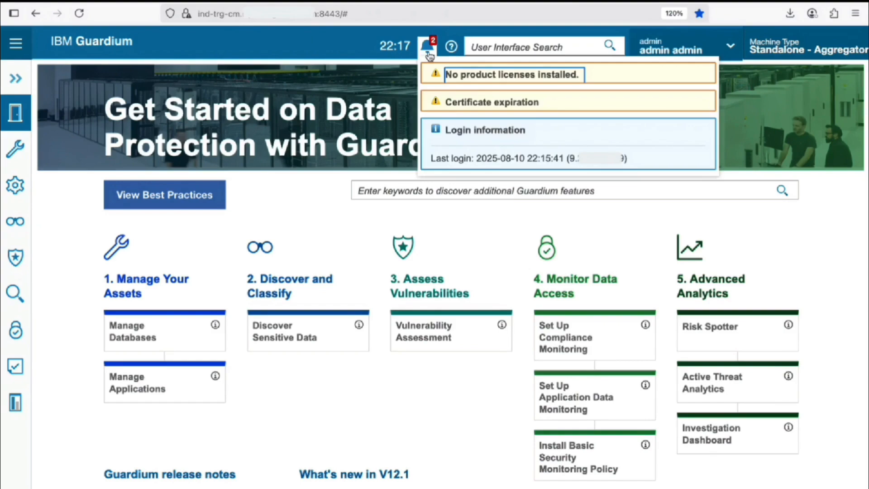
click(518, 76)
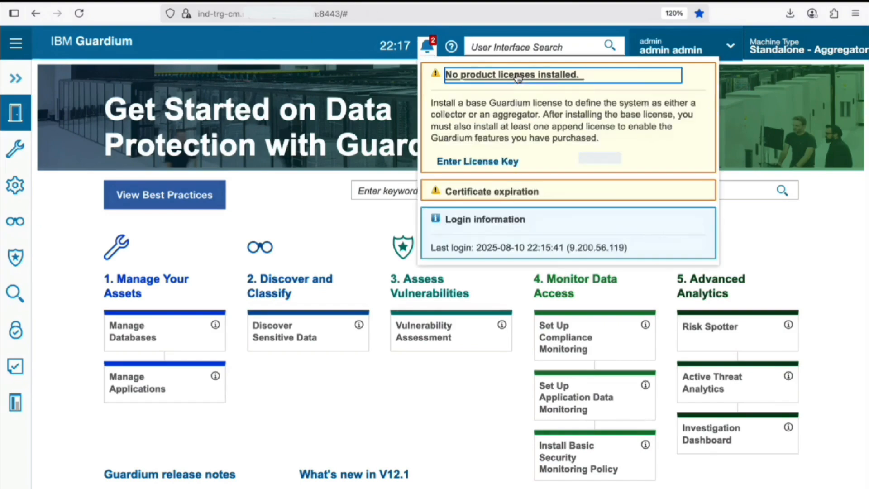
click(500, 167)
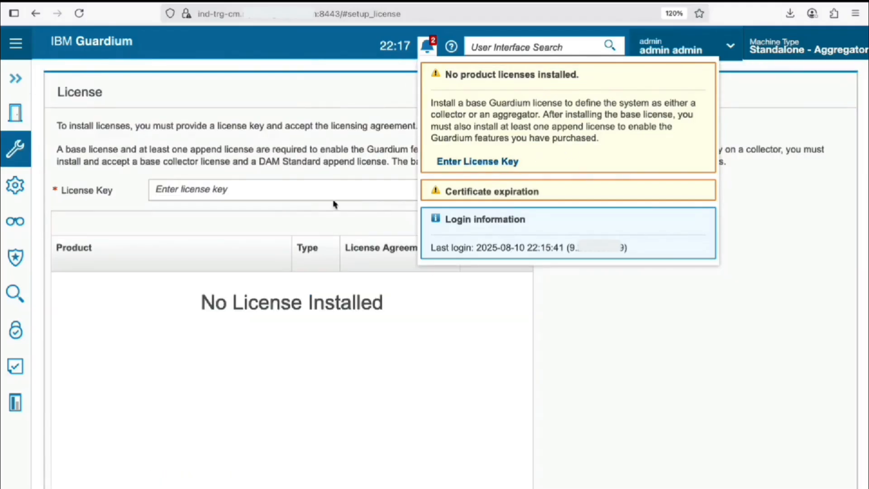
click(276, 192)
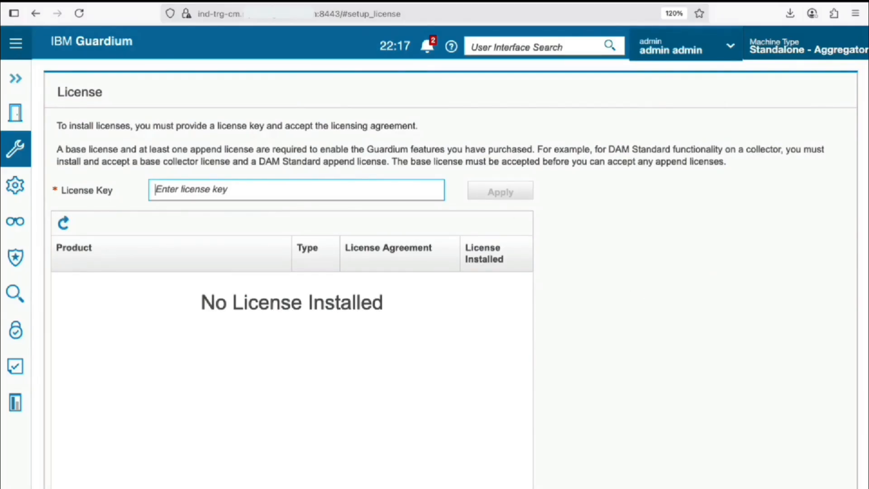
key(super+Tab)
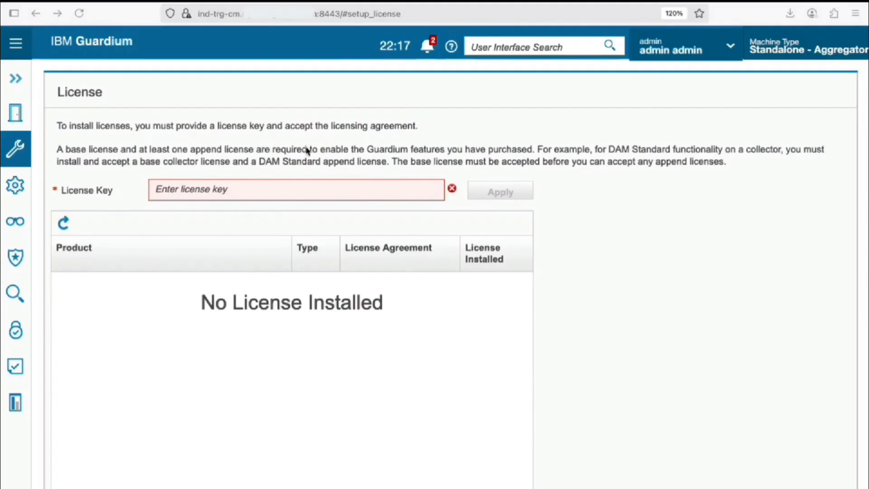
click(308, 192)
key(ctrl+v)
click(592, 208)
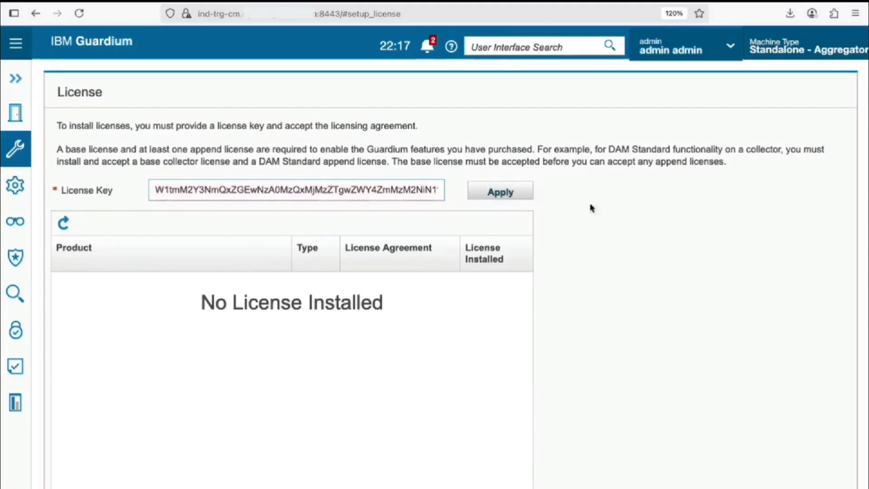
click(520, 200)
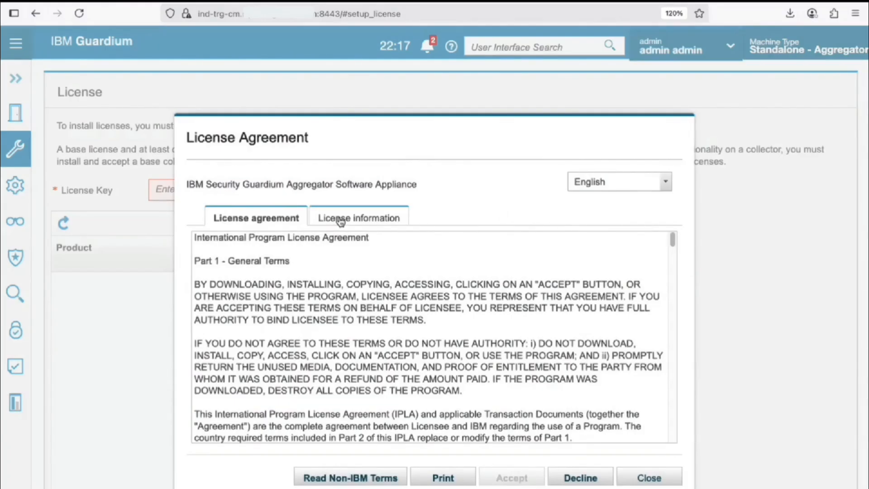
Read the license information and accept the Aggregator base license agreement.
click(340, 220)
scroll(382, 304, down, 10)
scroll(383, 304, down, 2)
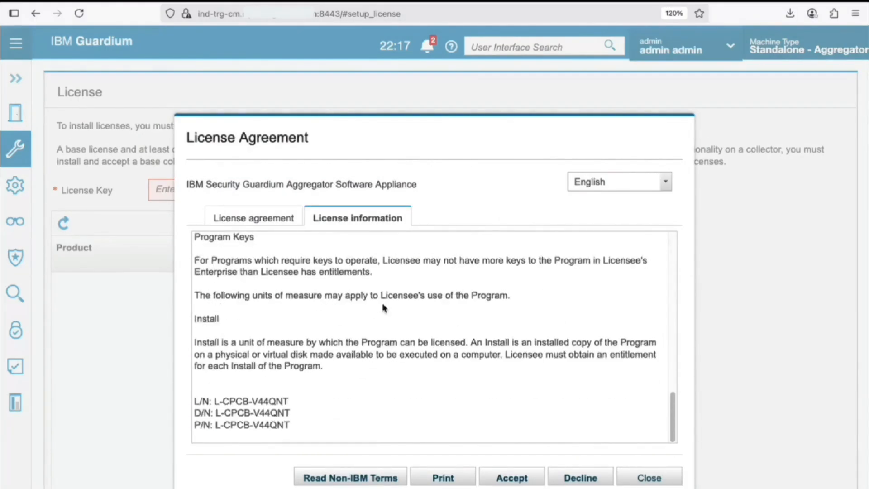
click(519, 476)
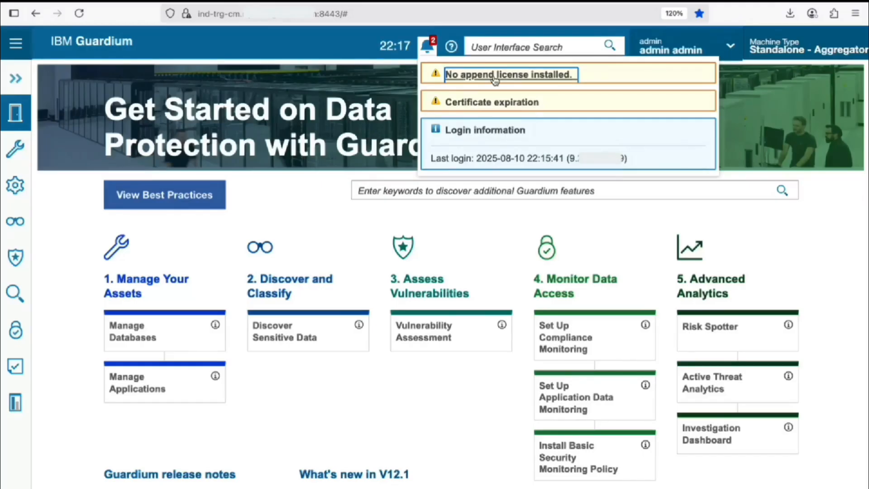
From the 'no append license' warning, paste the append license key and apply it.
click(530, 78)
click(478, 138)
click(306, 210)
click(316, 184)
key(super+Tab)
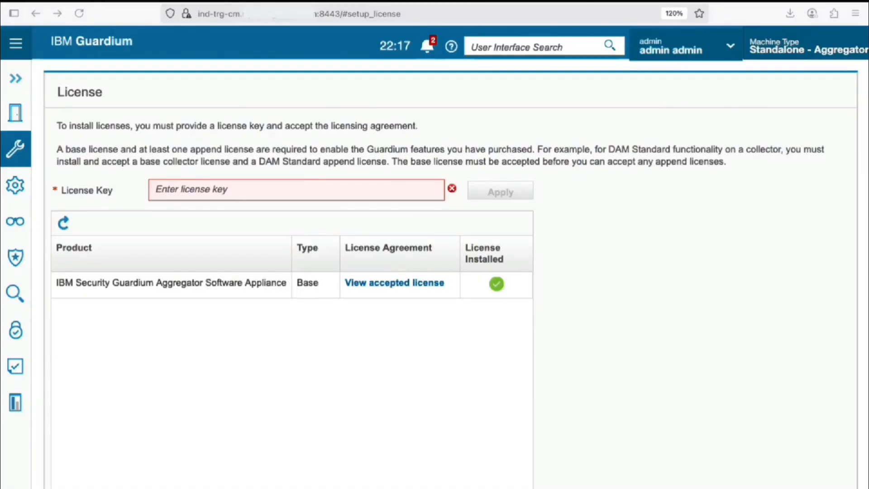
click(287, 188)
key(ctrl+v)
click(639, 209)
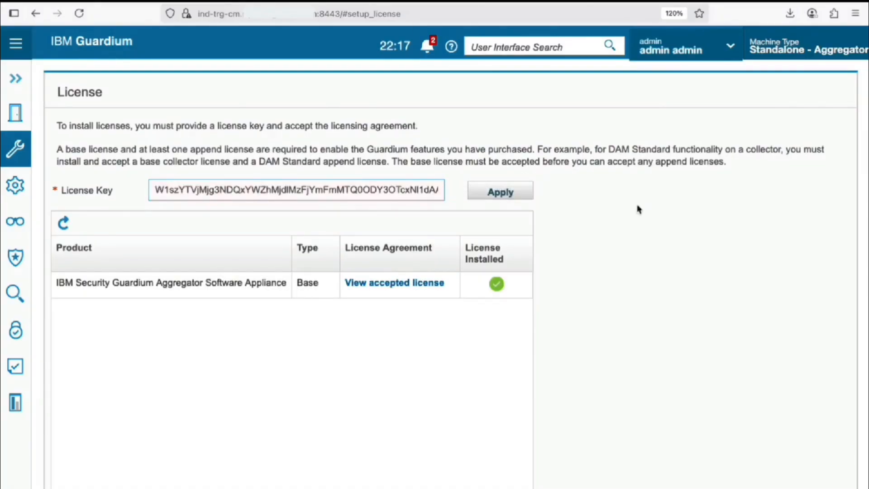
click(526, 194)
Accept the Advanced Activity Monitor license agreement; machine type shows Standalone - Aggregator.
click(363, 219)
scroll(388, 302, down, 1)
scroll(389, 302, down, 15)
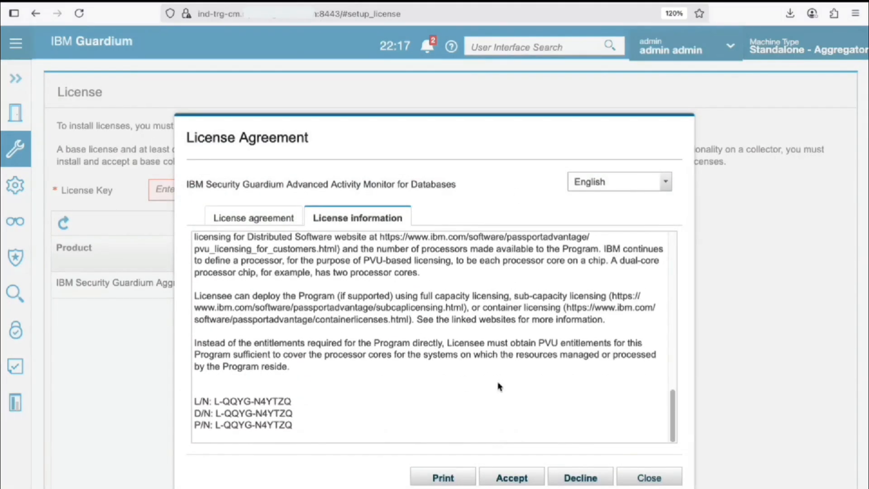
click(513, 478)
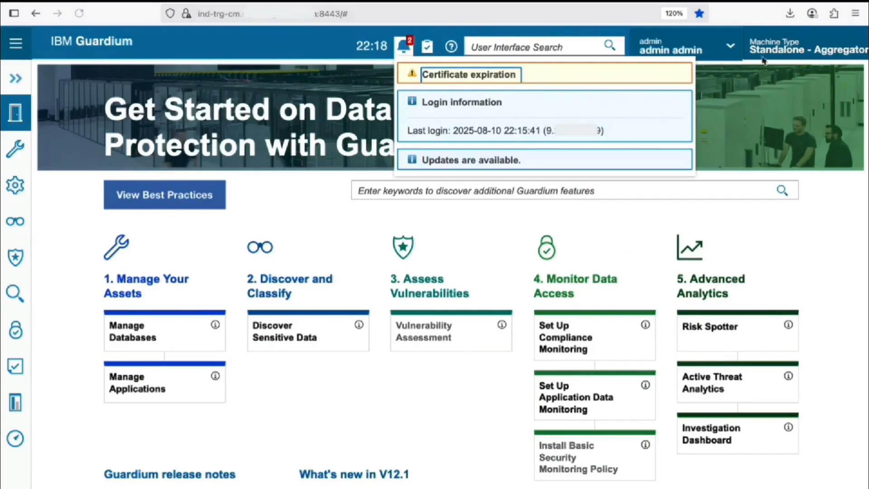
drag(750, 50, 868, 49)
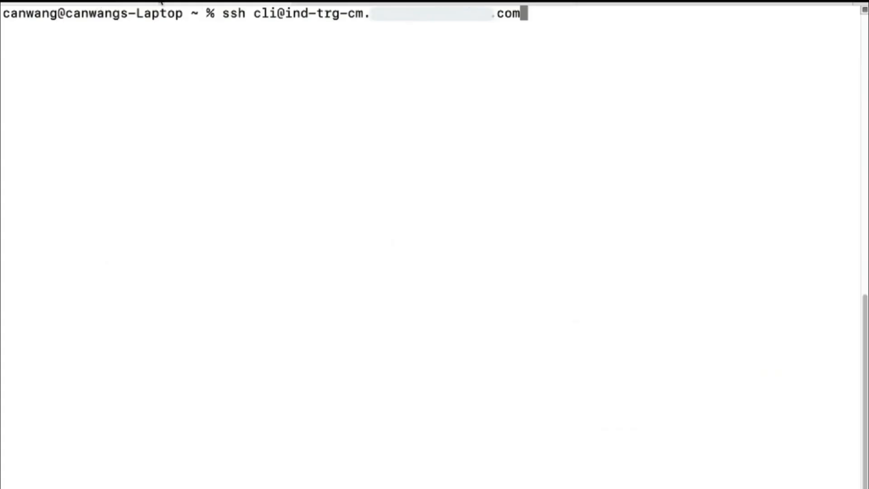
SSH as cli into the central manager host and enter the CLI password.
drag(281, 13, 521, 13)
click(585, 23)
key(Return)
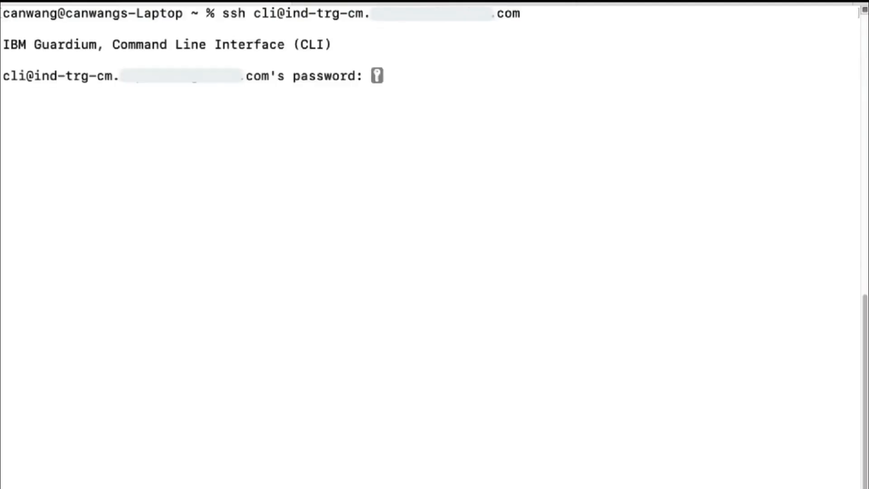
key(Return)
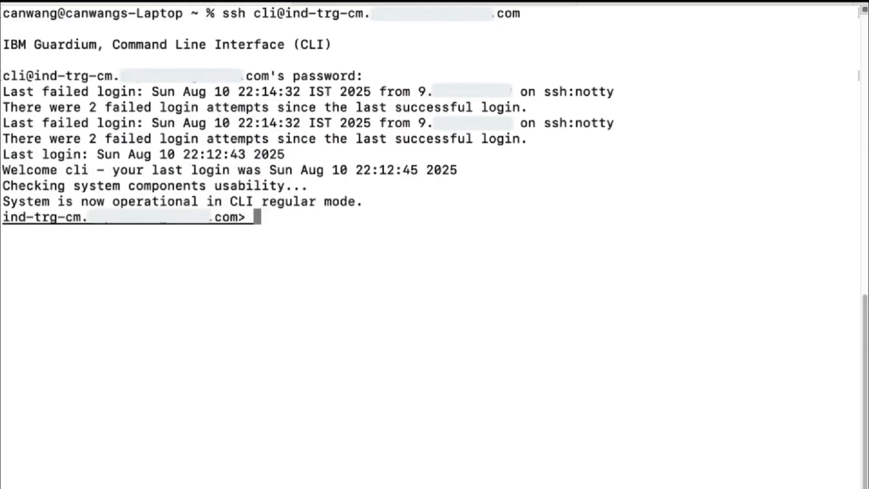
Run 'show unit type', then 'store unit type manager' to make it a manager.
text(show )
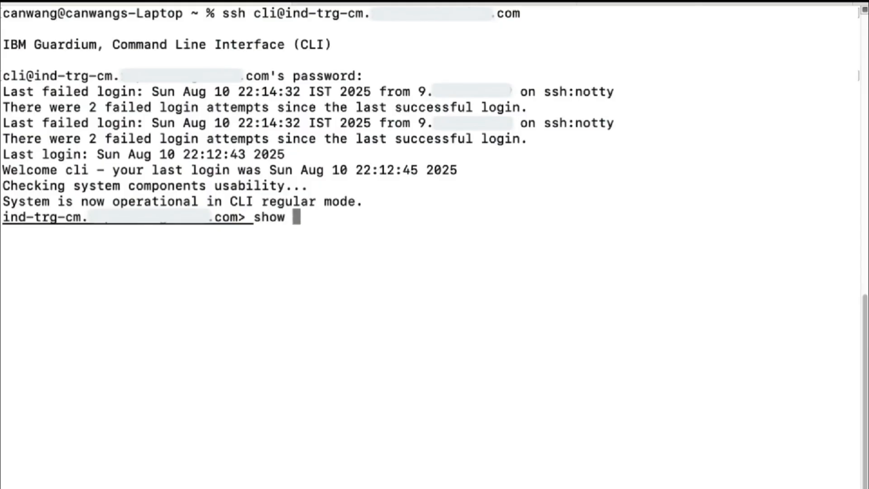
text(unit type)
key(Return)
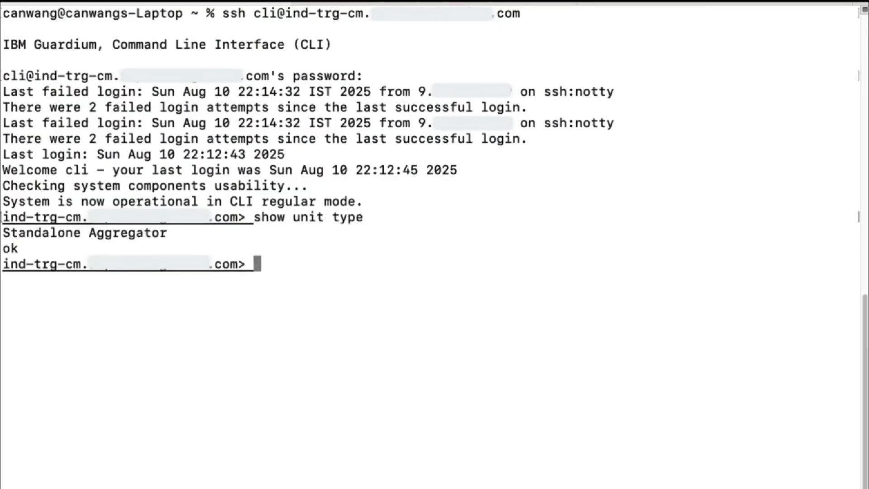
text(store unit type manage)
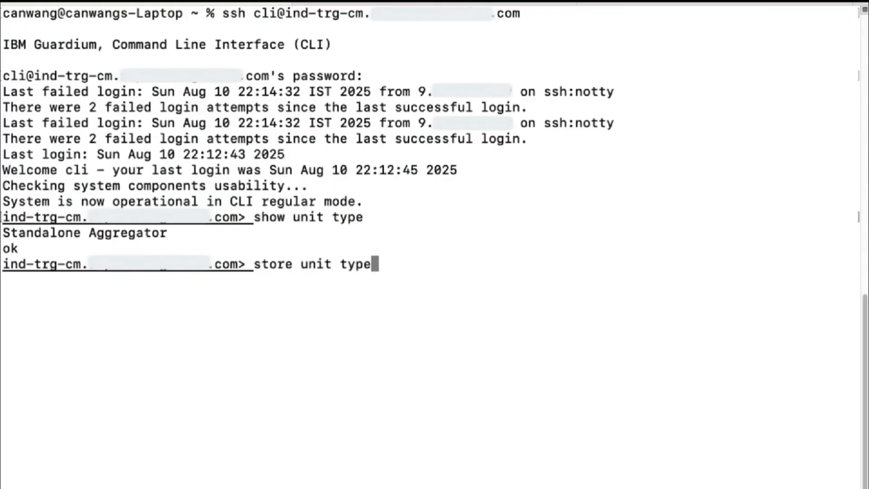
text(r)
key(Return)
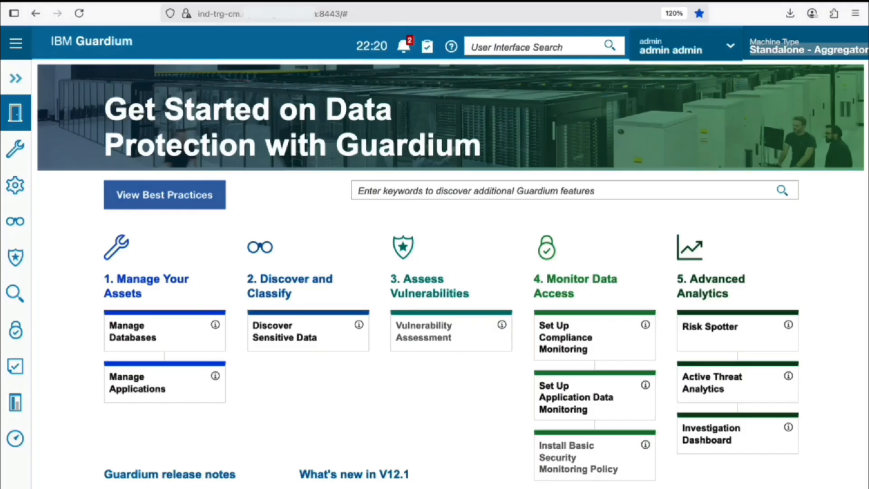
Reload the Guardium console and log back in as admin.
click(80, 14)
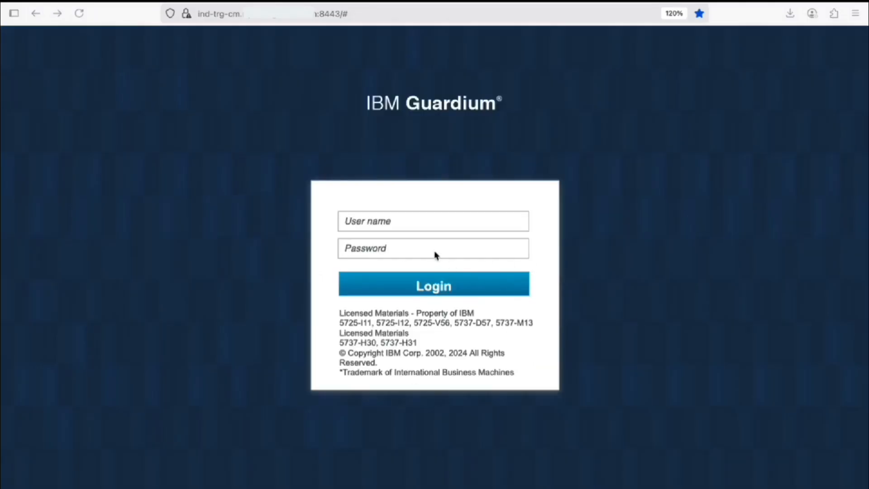
click(446, 222)
text(admin)
key(Tab)
text(•••••••••)
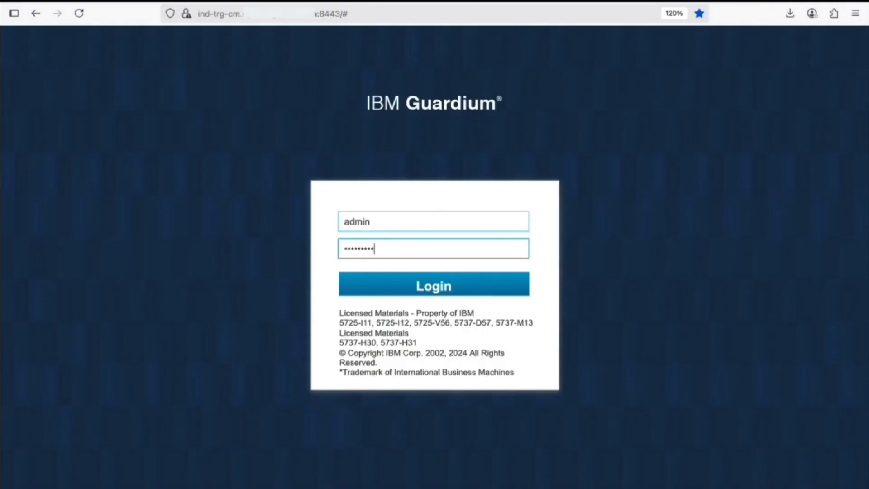
text(•)
key(Return)
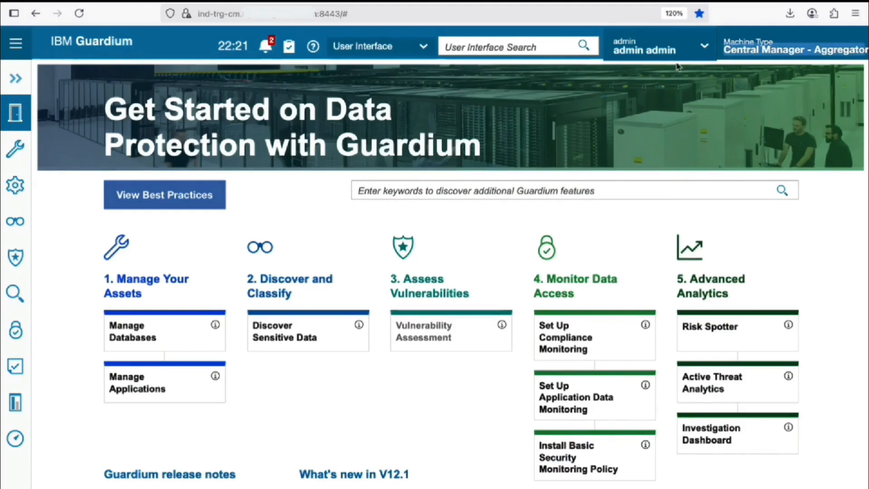
Search 'central' and open Manage > Central Management, confirming no units are registered.
click(547, 47)
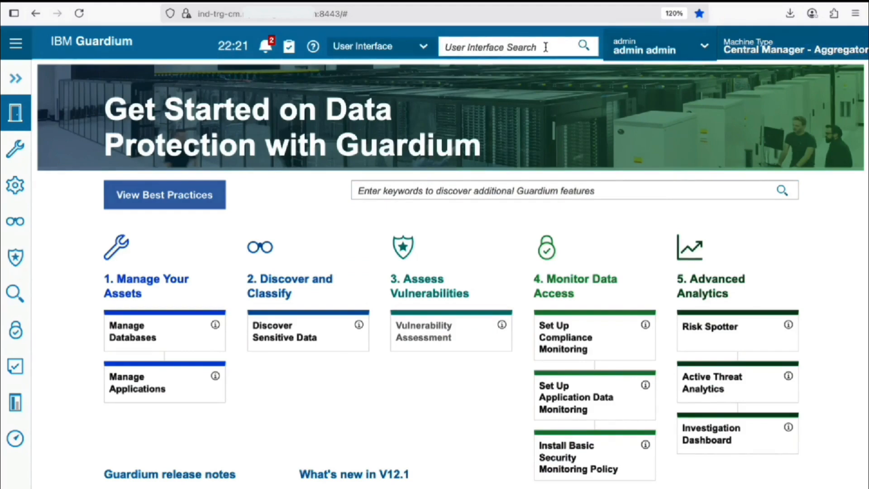
text(central)
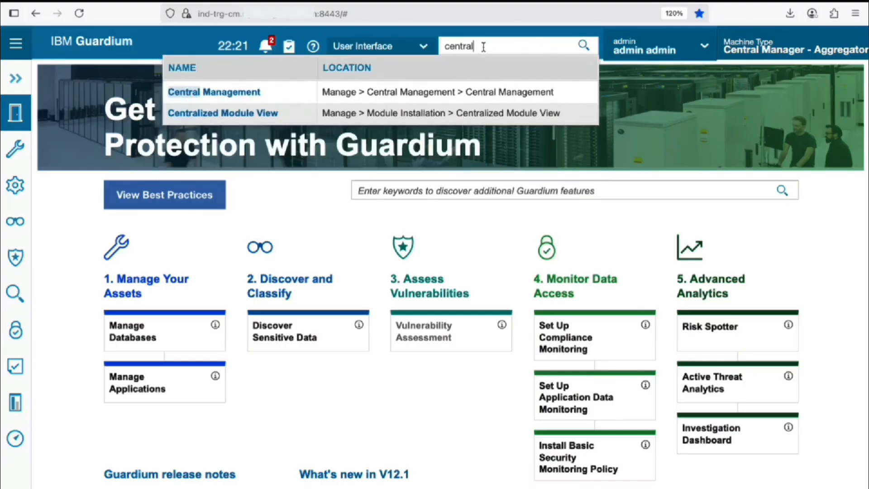
click(236, 92)
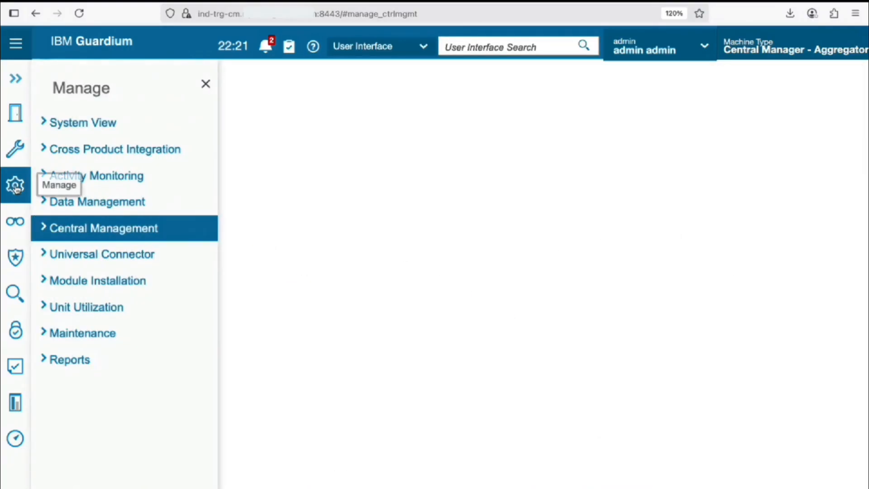
click(46, 226)
click(98, 280)
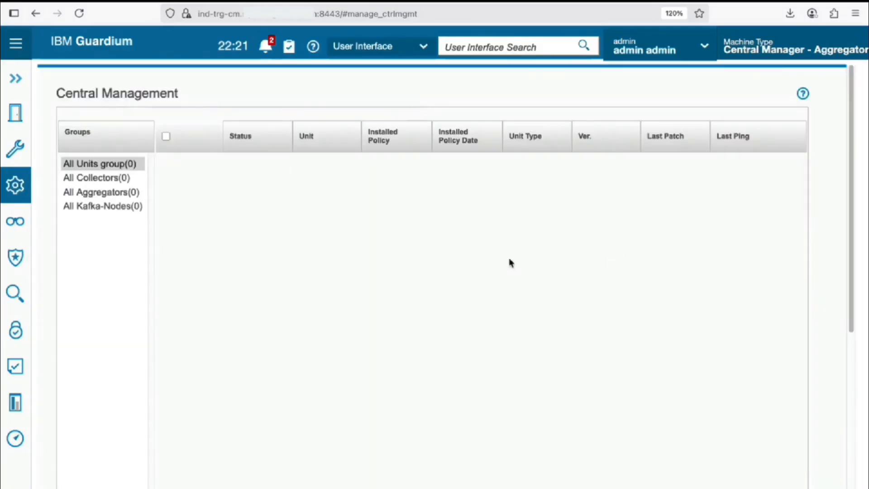
scroll(349, 217, down, 3)
scroll(349, 218, down, 5)
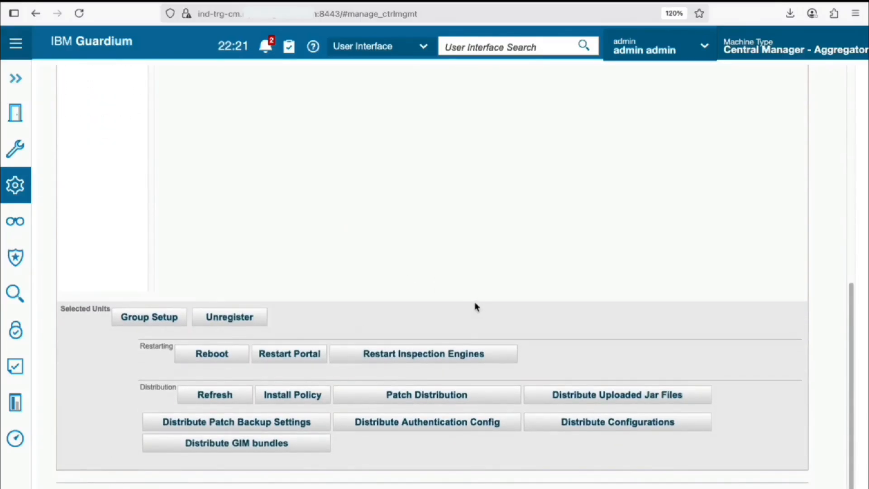
scroll(475, 306, up, 8)
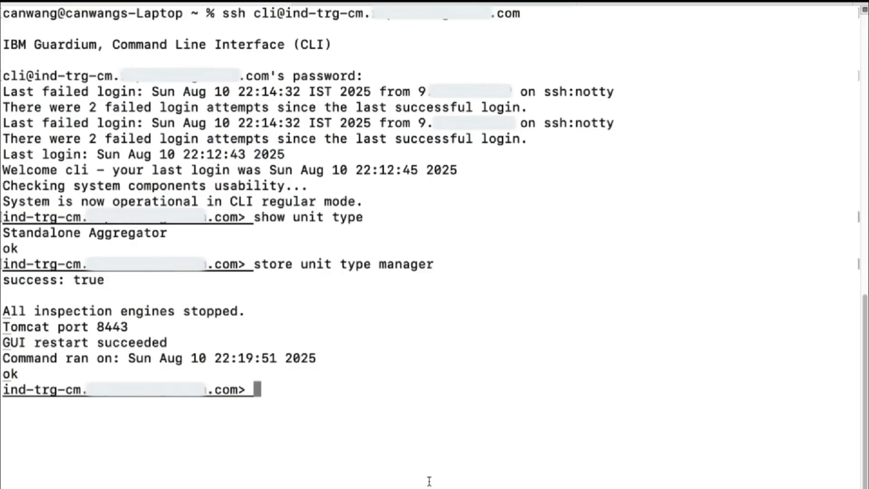
List the shared secret commands and copy a 'store system shared secret' command.
text(comm s)
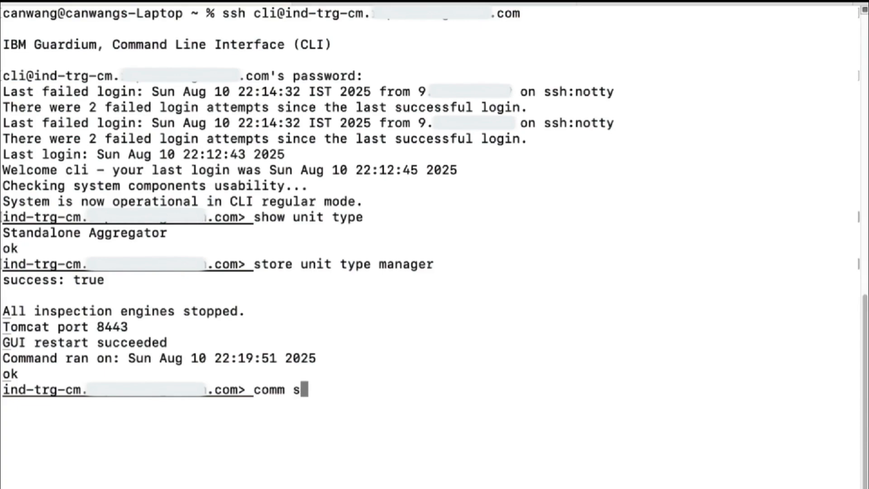
text(ecret)
key(Return)
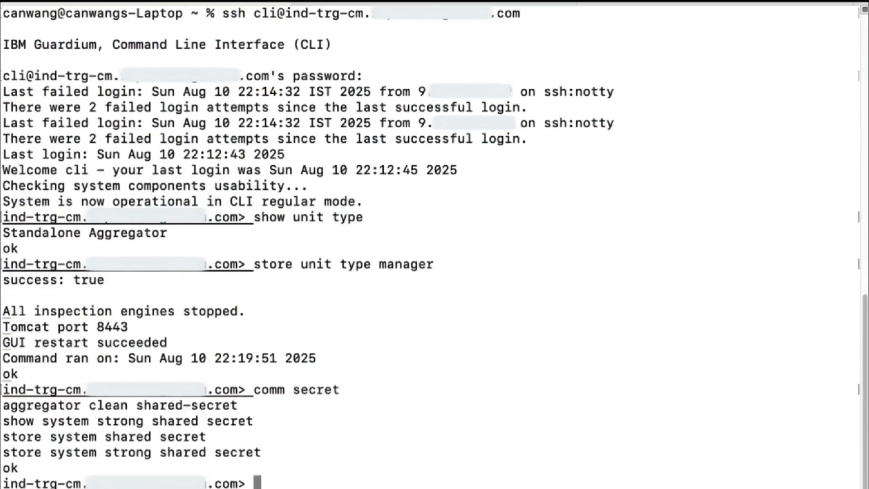
text(store s)
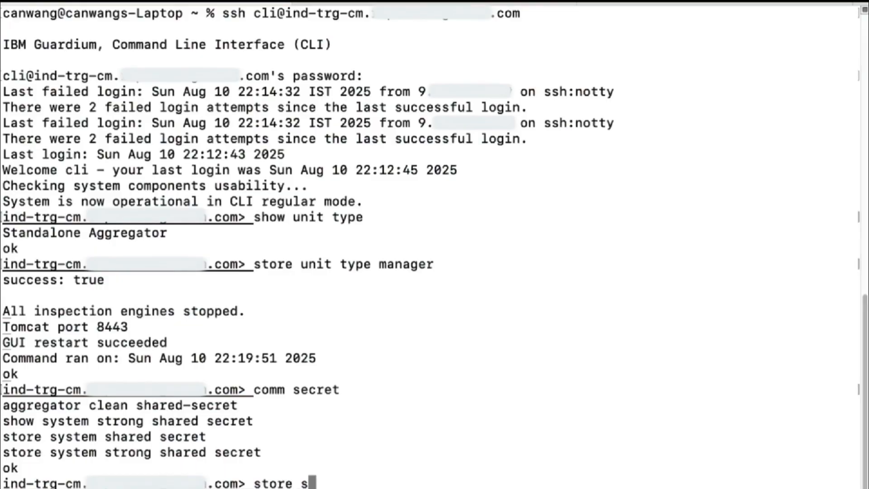
text(ystem shared se)
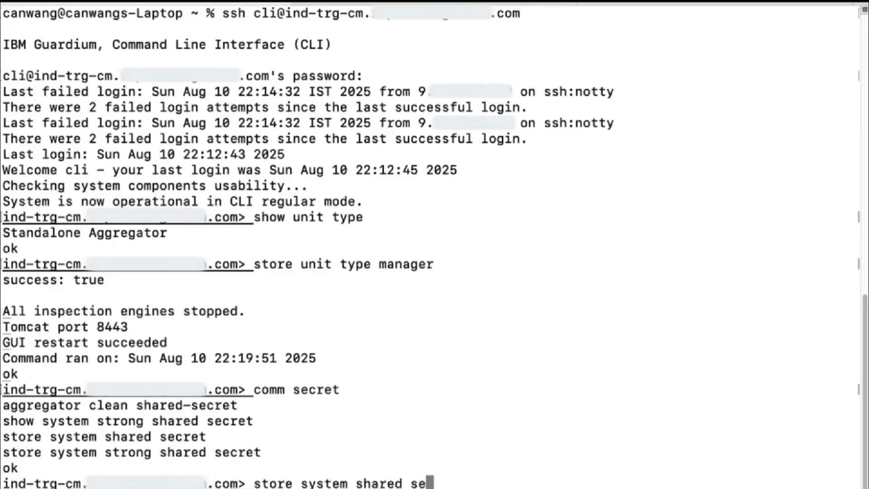
text(cret guardium)
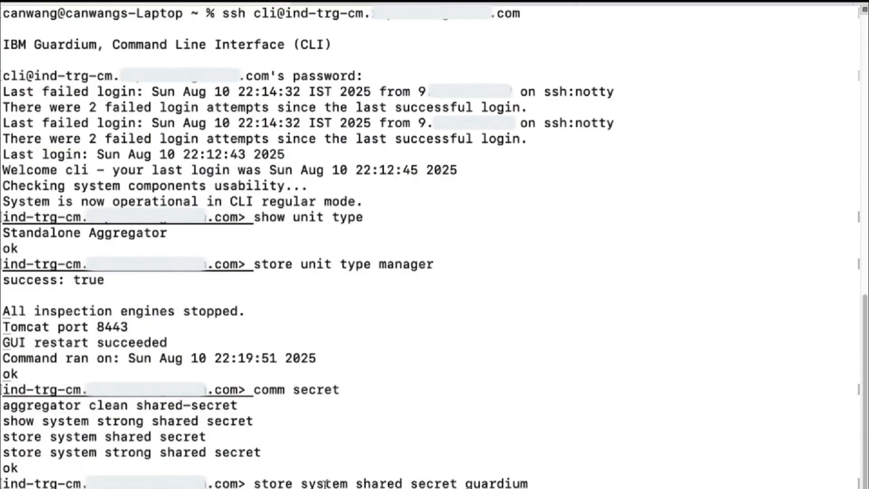
double_click(270, 484)
drag(316, 480, 599, 459)
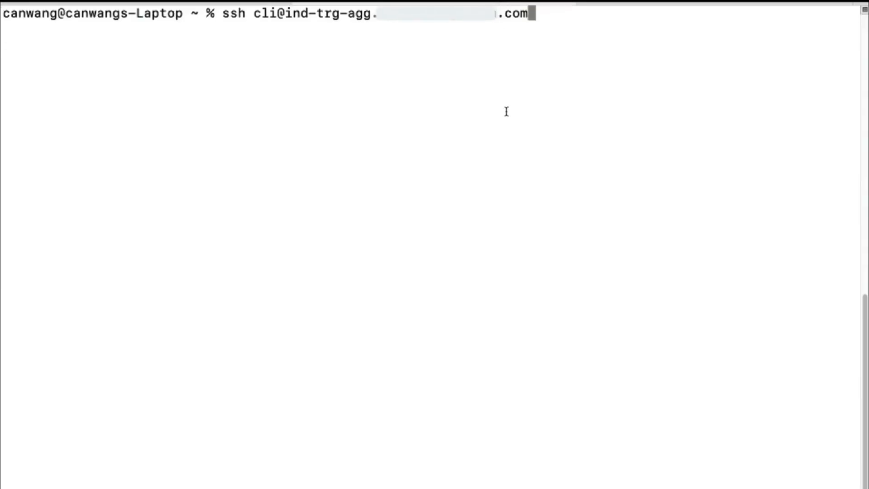
SSH as cli into the aggregator and the collector hosts, entering each password.
key(Return)
drag(348, 14, 367, 14)
click(463, 76)
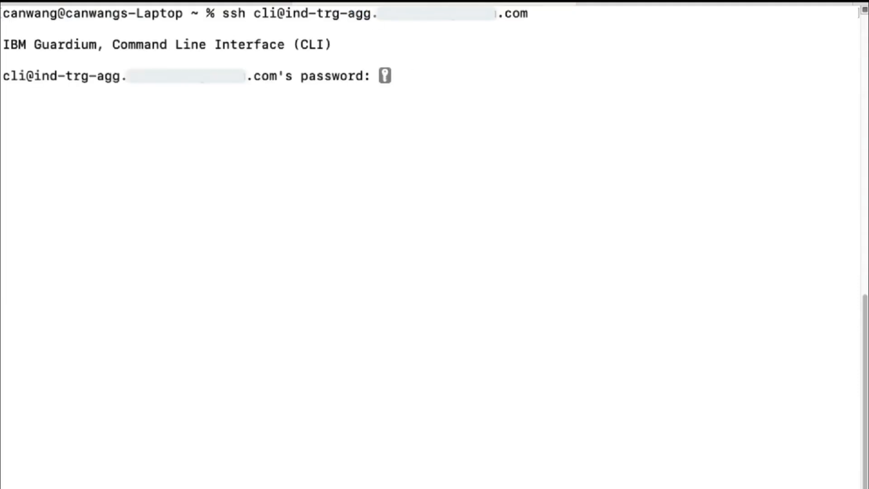
key(Return)
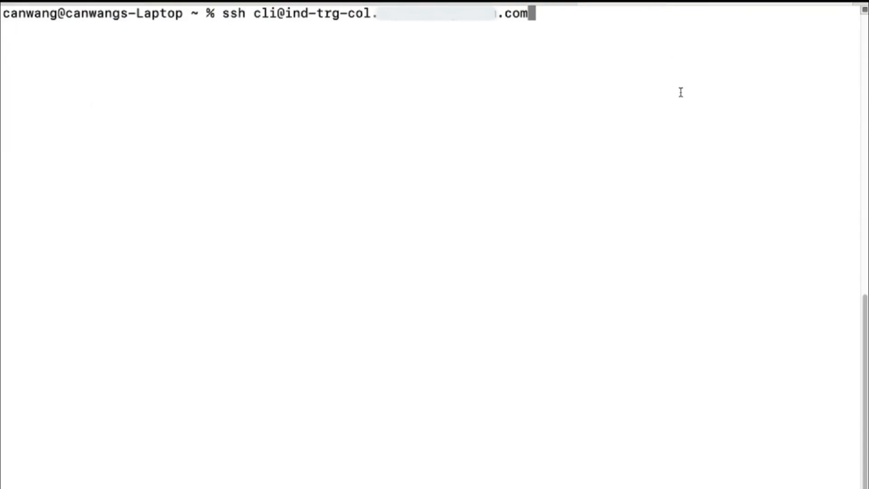
drag(348, 12, 376, 10)
click(515, 34)
key(Return)
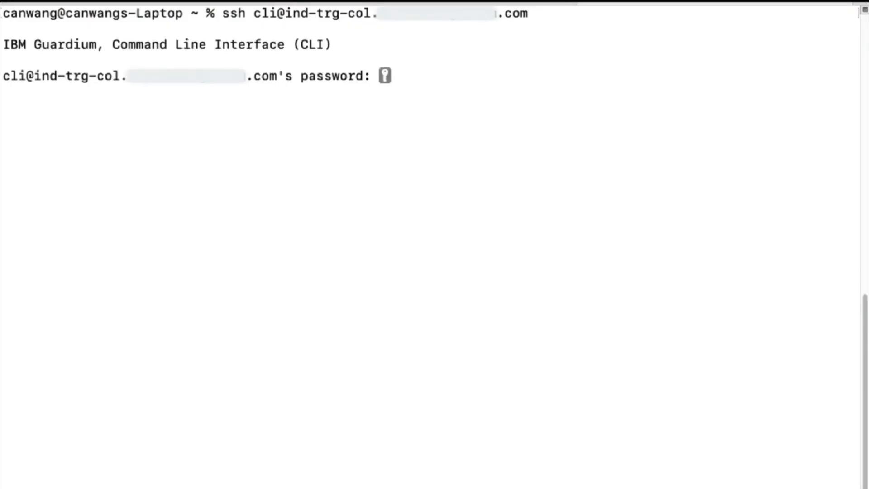
key(Return)
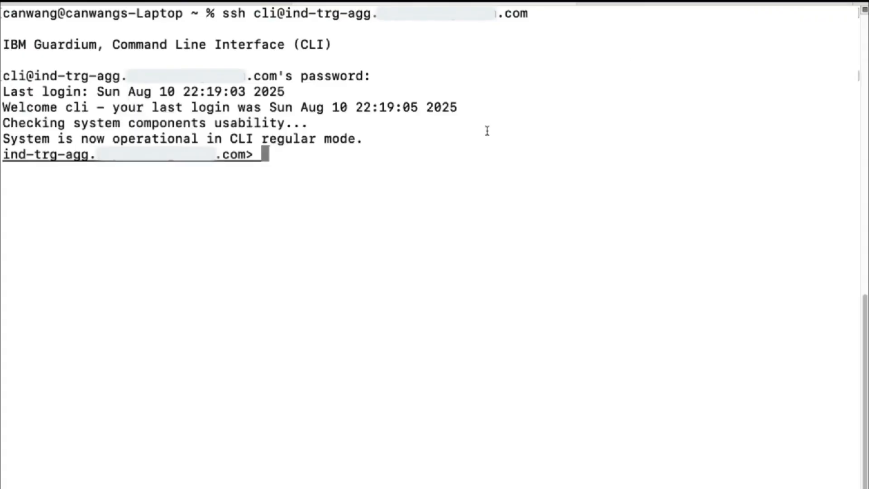
On aggregator and collector, run 'show unit type' and store the system shared secret.
text(show unit type)
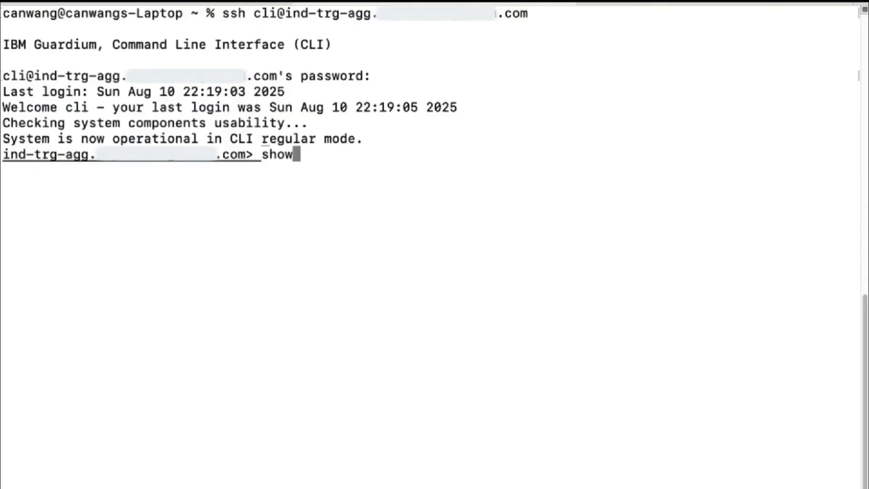
key(Return)
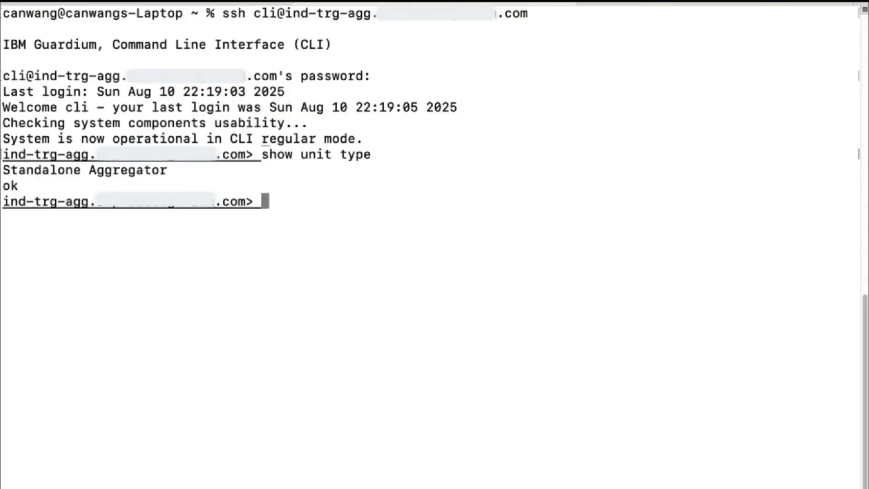
key(super+v)
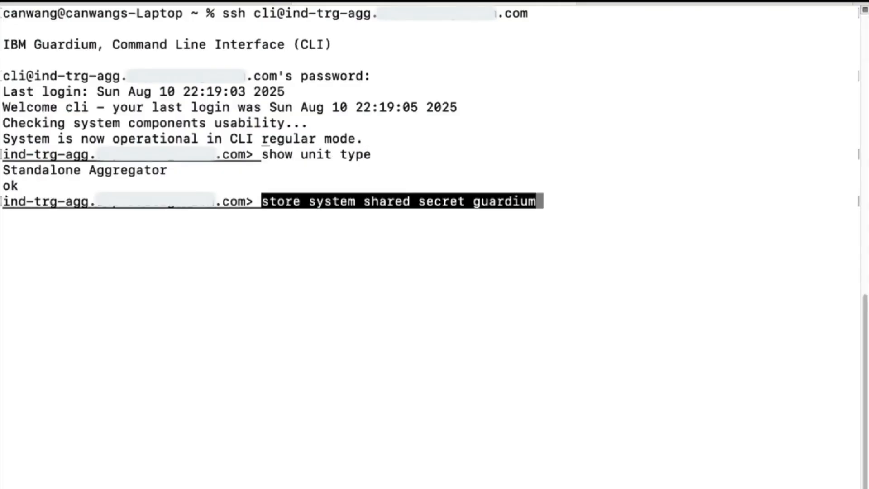
key(Return)
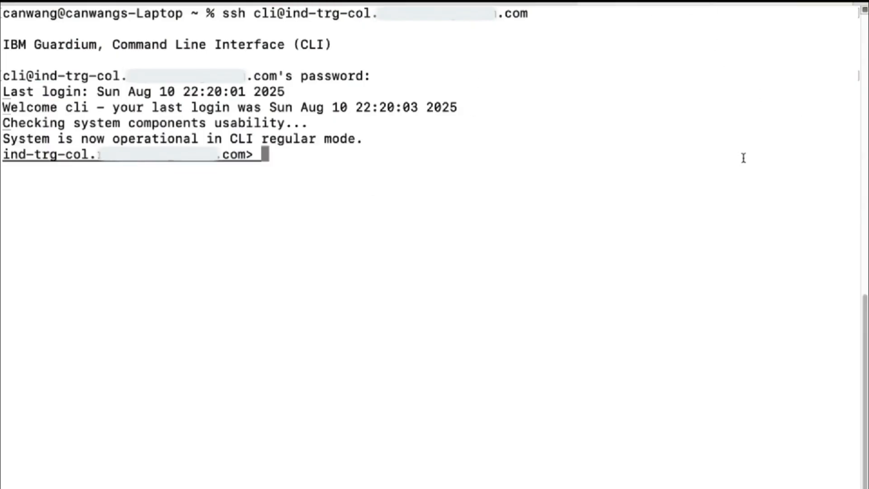
text(show unit type)
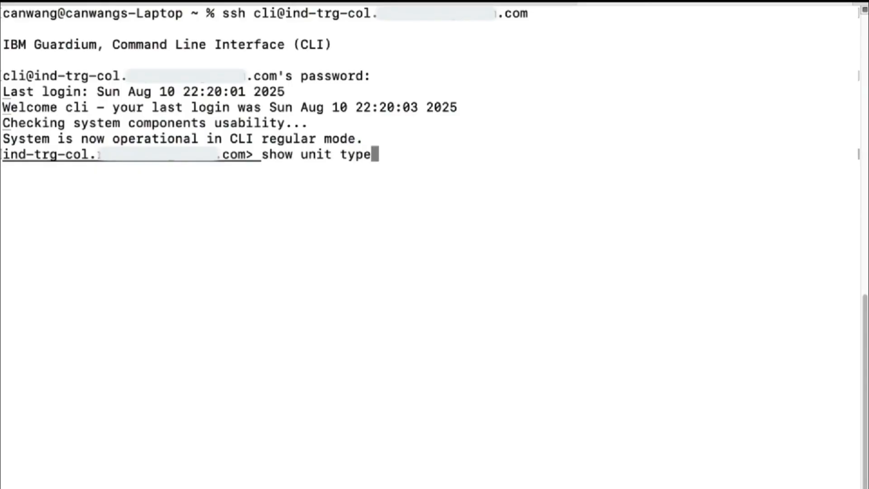
key(Return)
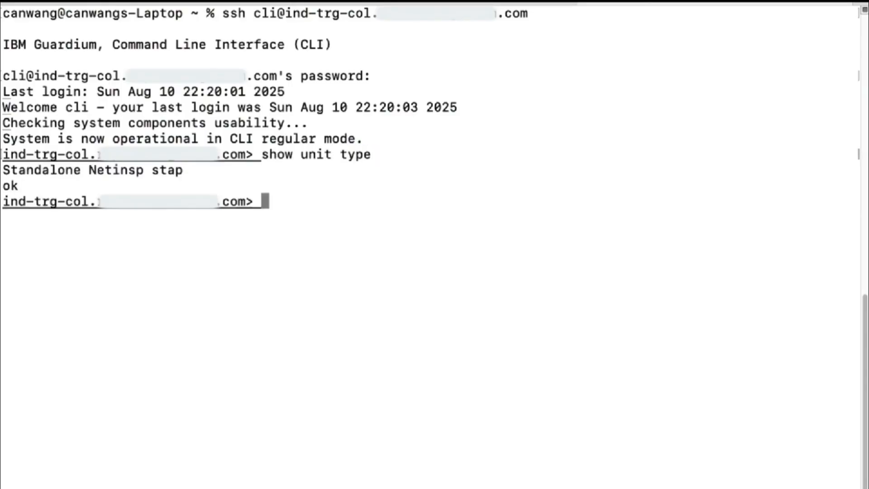
key(super+v)
key(Return)
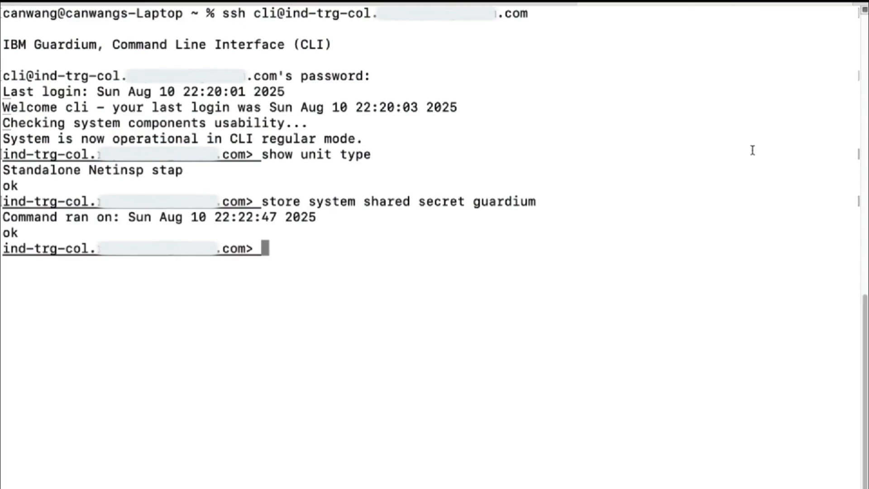
Return to the Central Manager tab and scroll Central Management to the empty Selected Units panel.
click(148, 3)
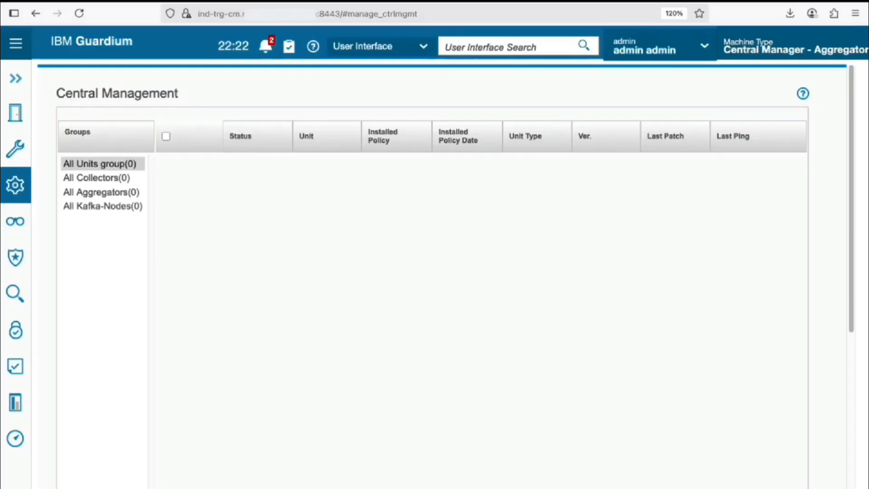
scroll(289, 284, down, 5)
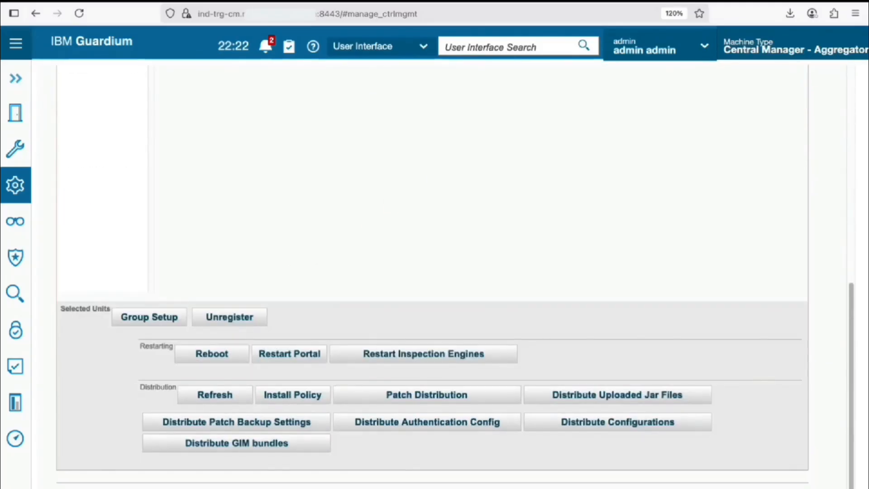
scroll(432, 277, up, 8)
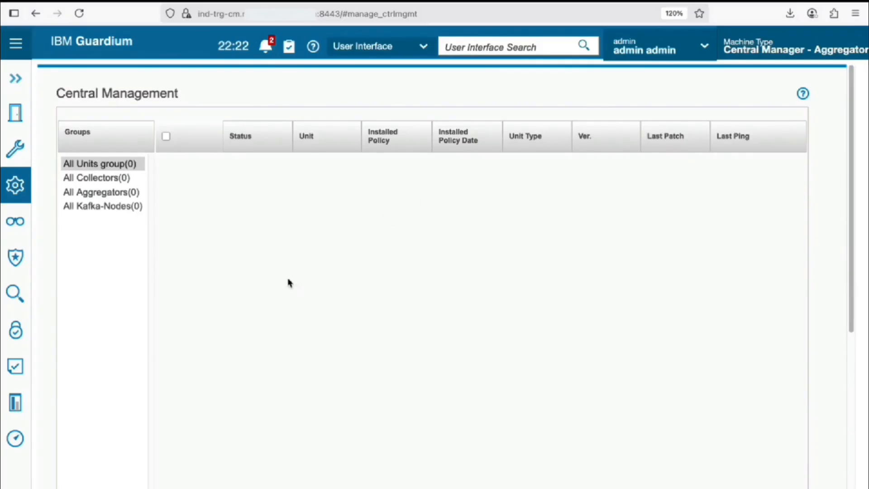
scroll(289, 283, down, 5)
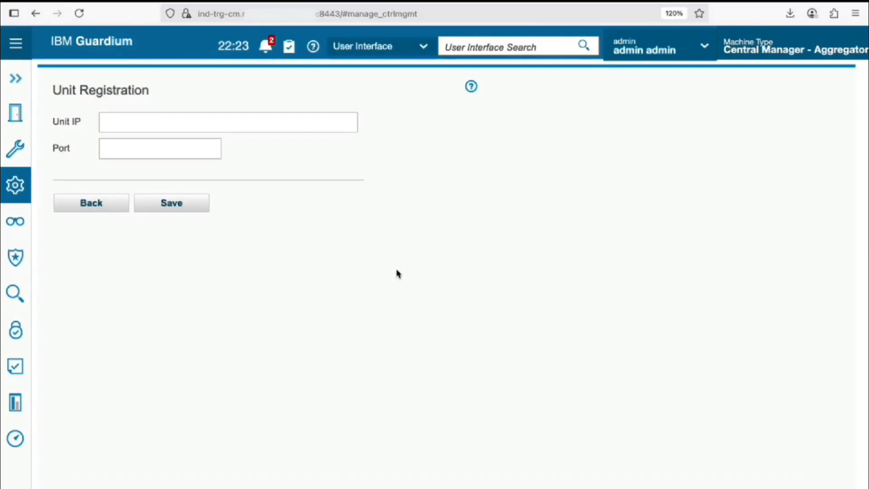
Register the collector (IP ending .151) on port 8443, then switch to the aggregator's tab.
click(294, 126)
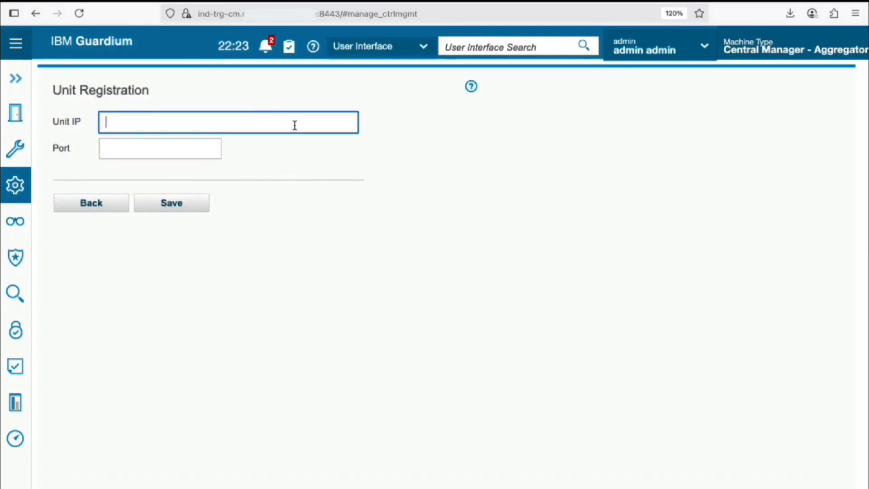
text(9.)
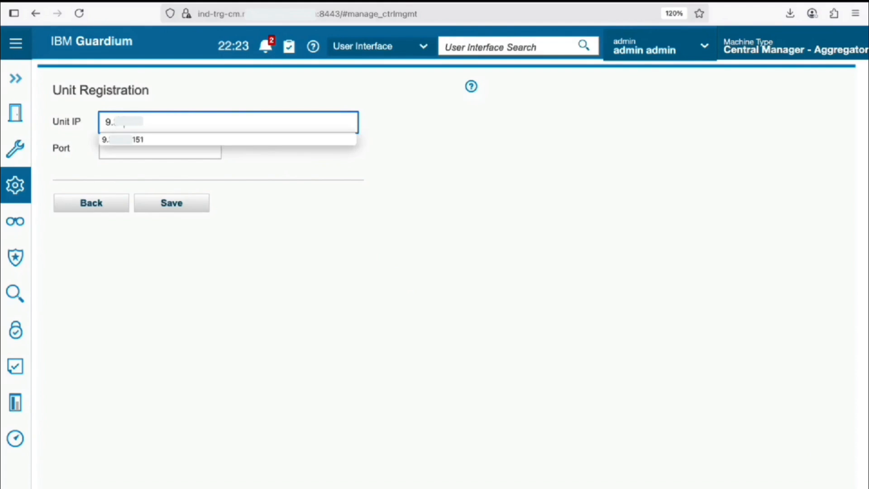
text(.151)
click(140, 141)
click(152, 147)
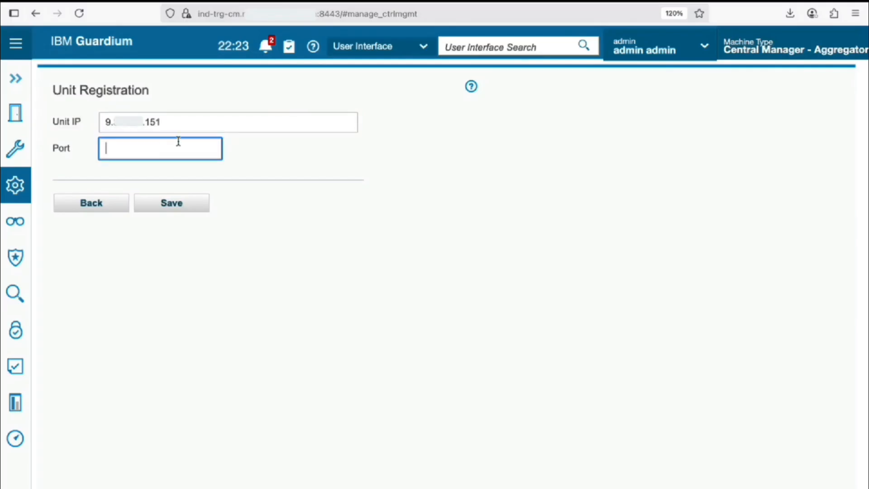
text(8443)
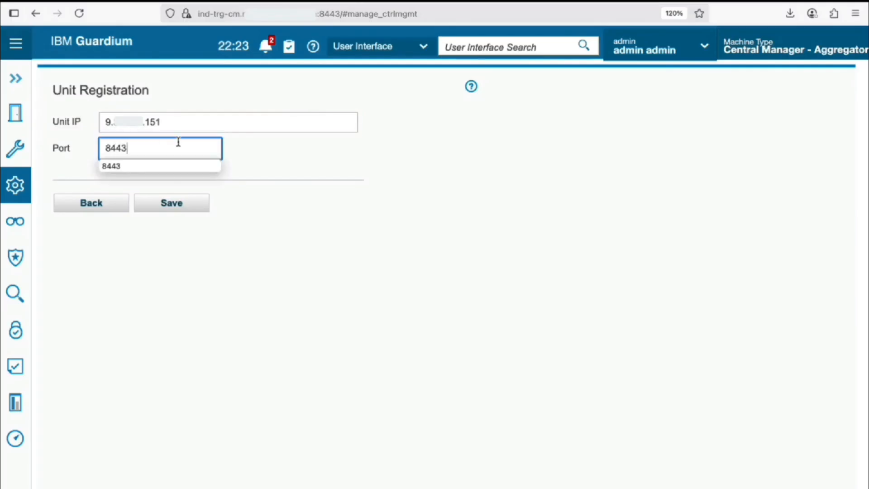
click(348, 174)
click(186, 201)
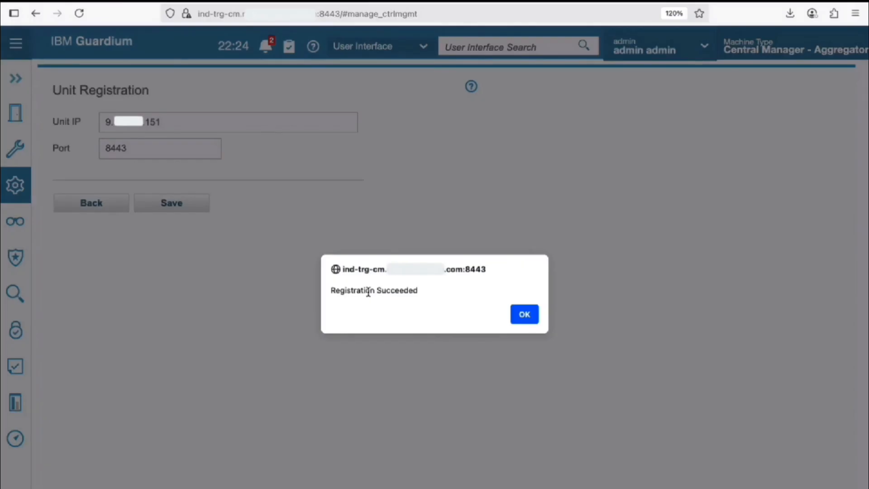
click(525, 315)
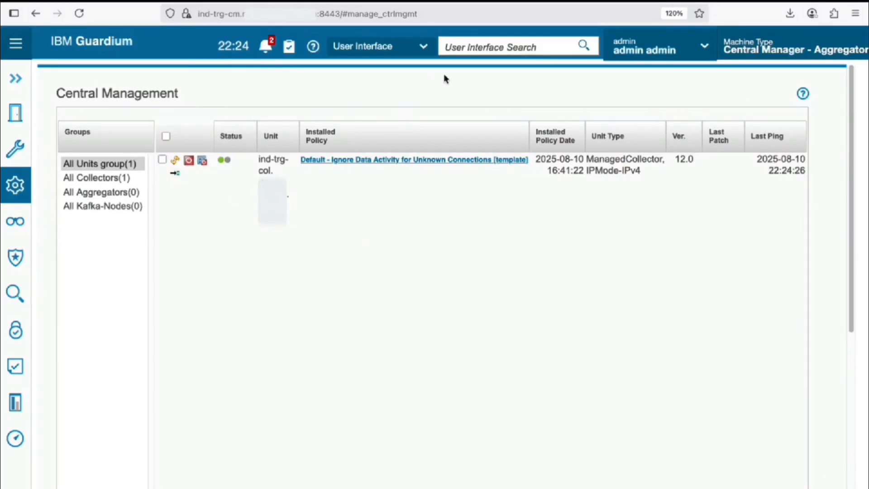
click(449, 2)
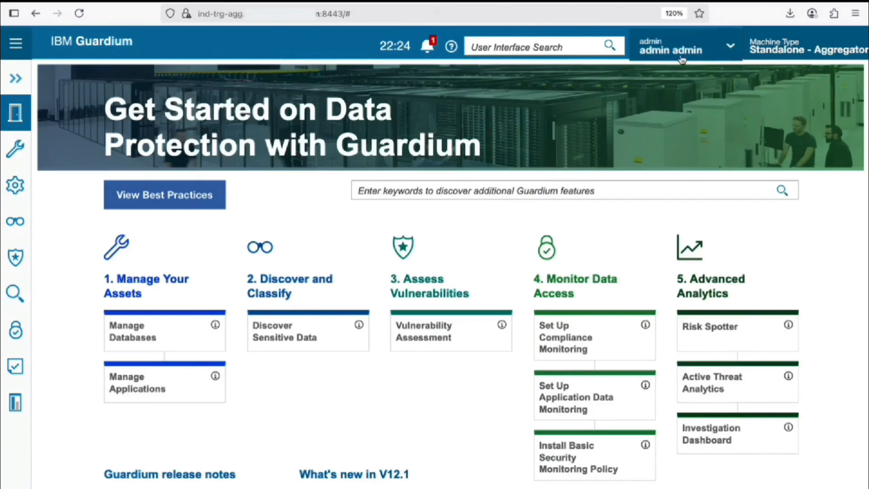
Search the interface for 'cent' and open the aggregator's Registration and Load Balance page.
click(573, 43)
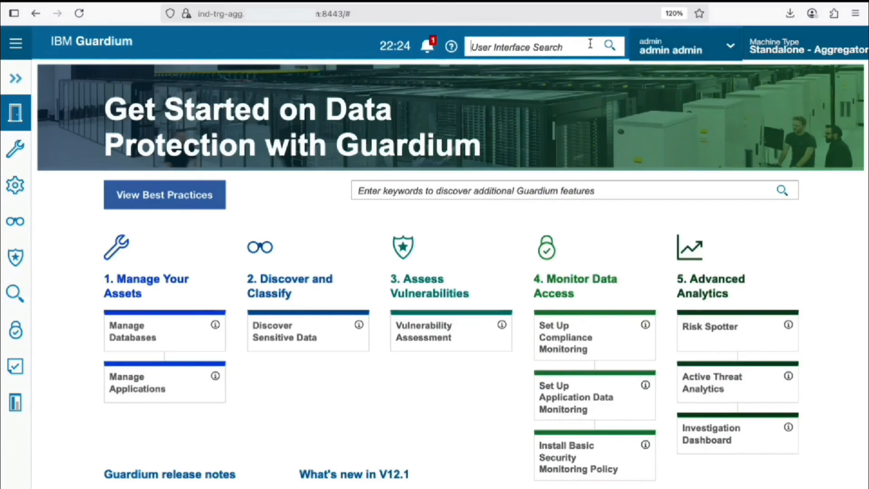
text(cent)
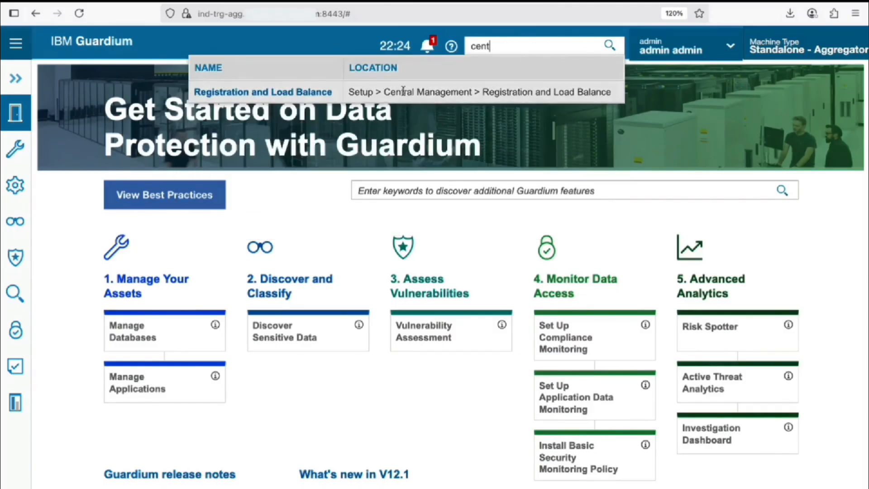
click(292, 93)
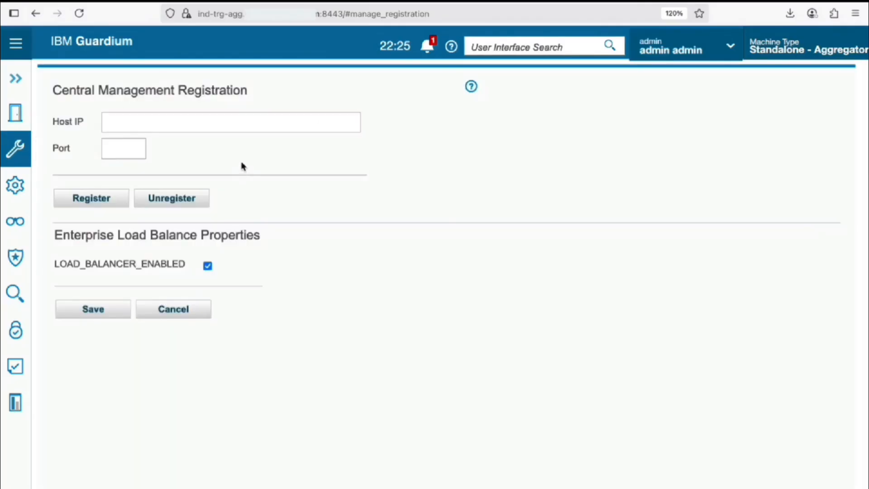
Register the aggregator with the Central Manager at host IP ending 150, port 8443.
click(218, 125)
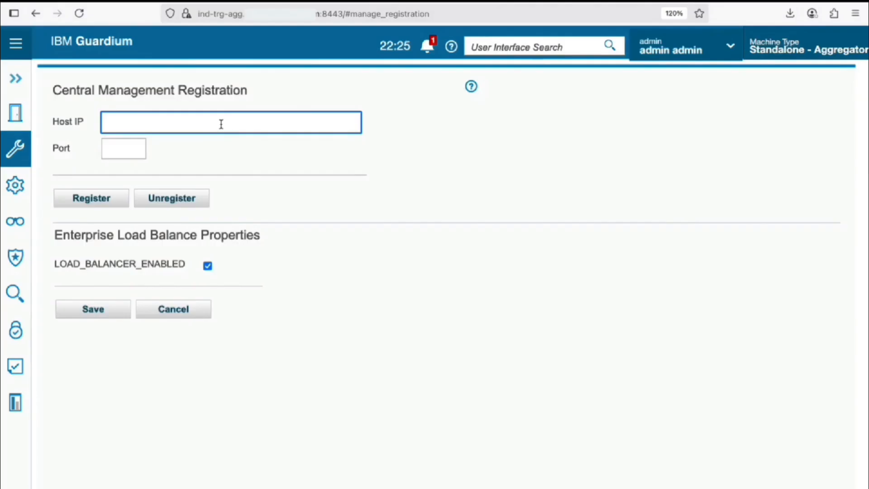
text(9.)
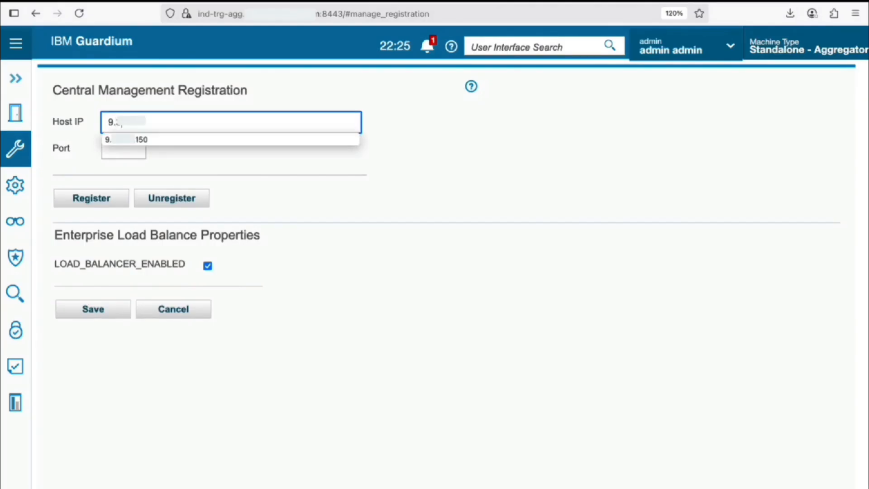
click(134, 141)
click(134, 147)
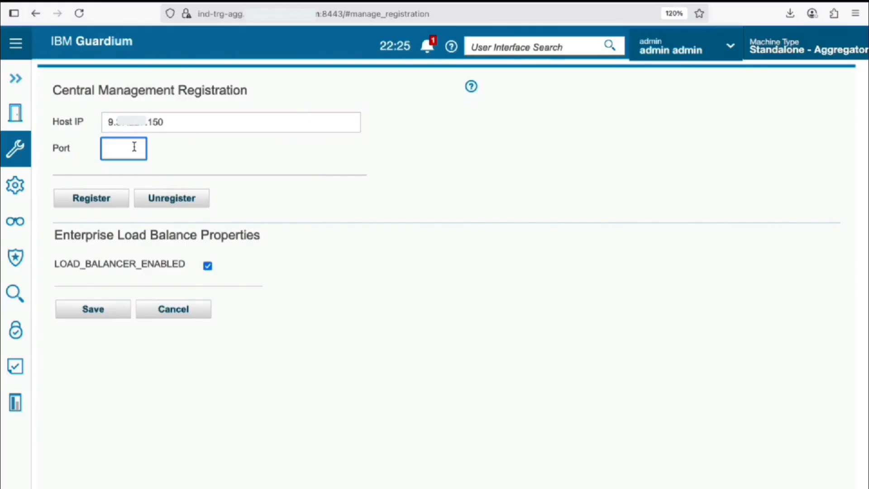
text(8443)
click(132, 166)
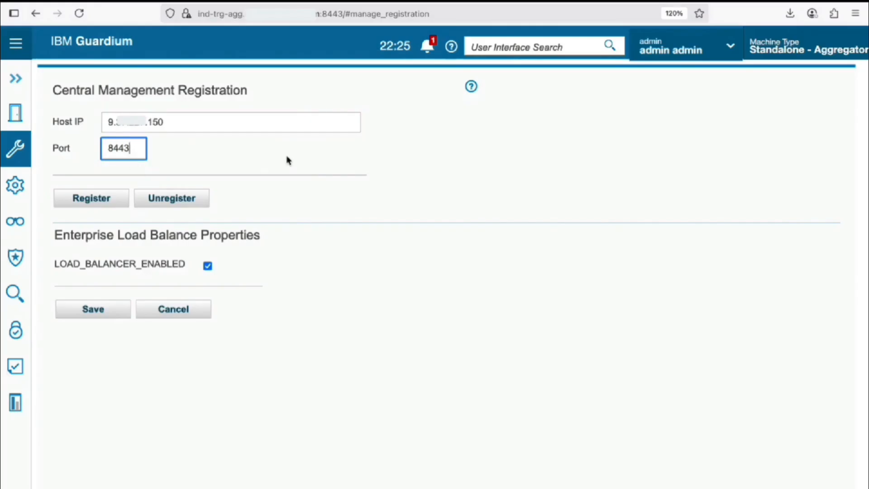
click(108, 202)
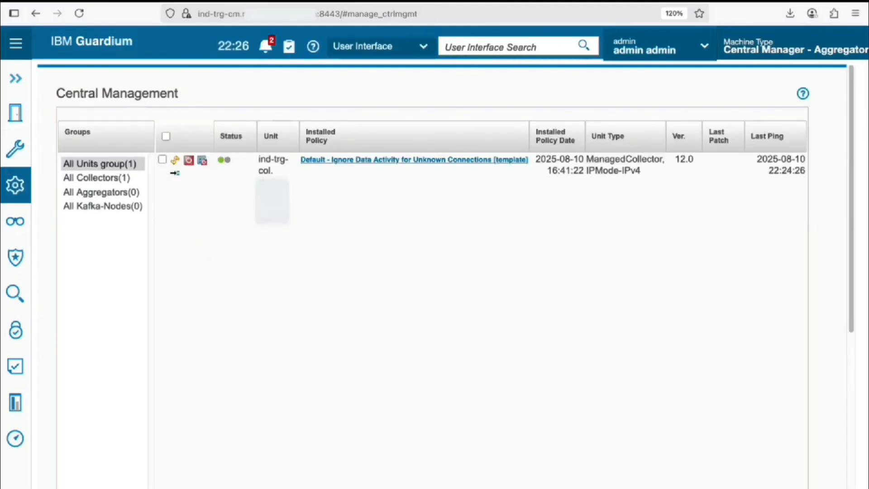
Refresh Central Management and compare both units' last ping times with the current clock.
click(15, 185)
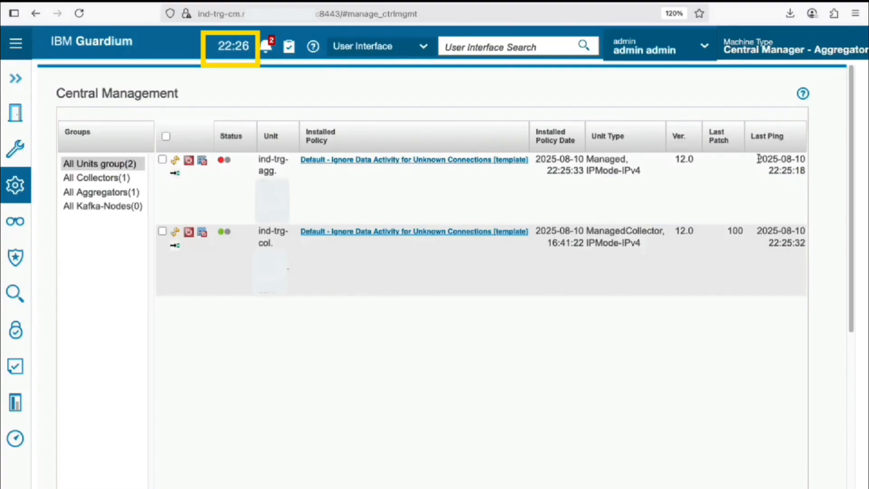
triple_click(805, 170)
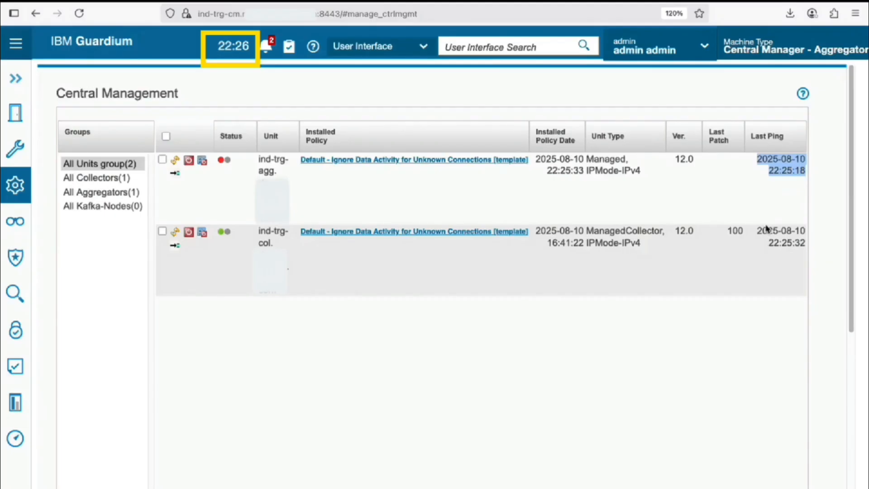
drag(759, 226, 808, 252)
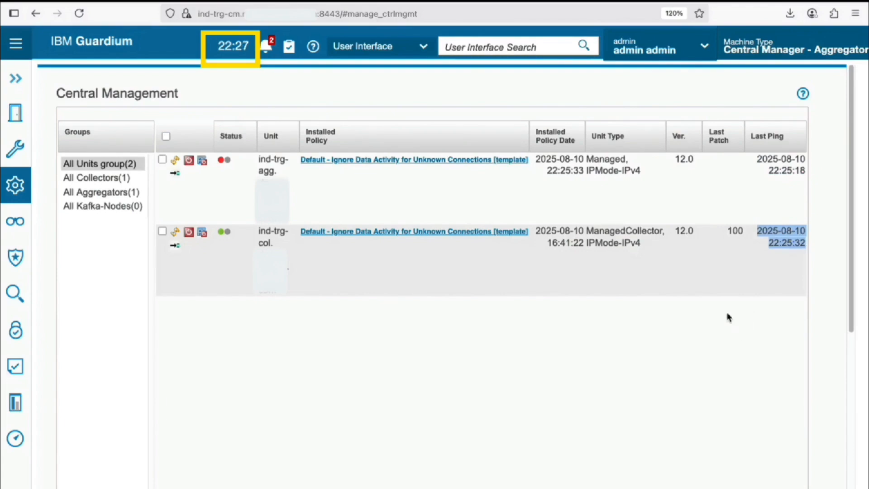
click(728, 369)
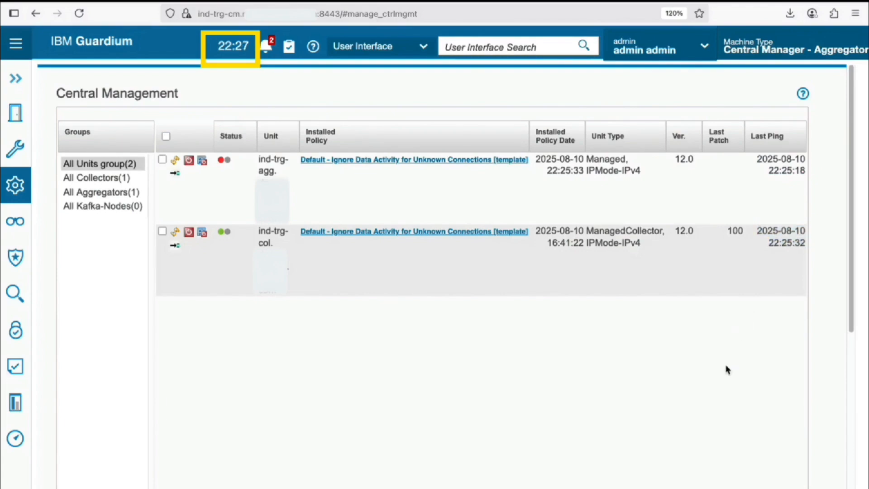
double_click(234, 46)
click(279, 385)
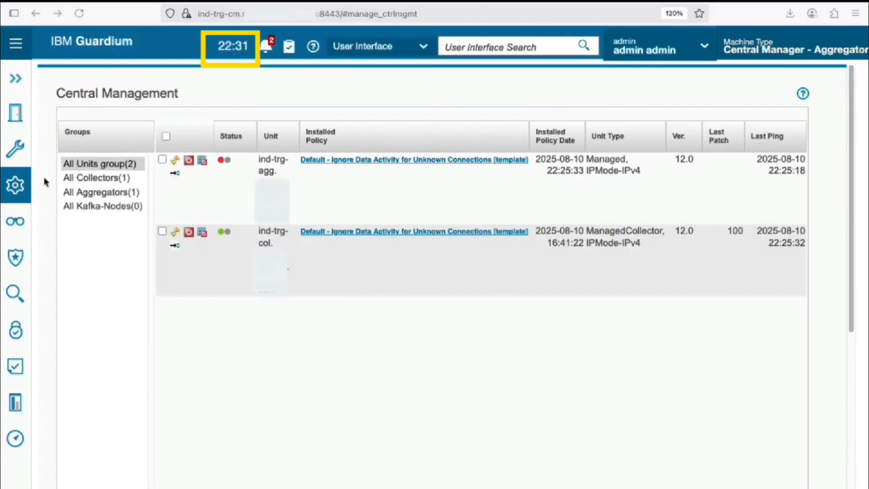
Reload the unit list and check the aggregator's and collector's latest ping times, 22:30:56.
click(16, 192)
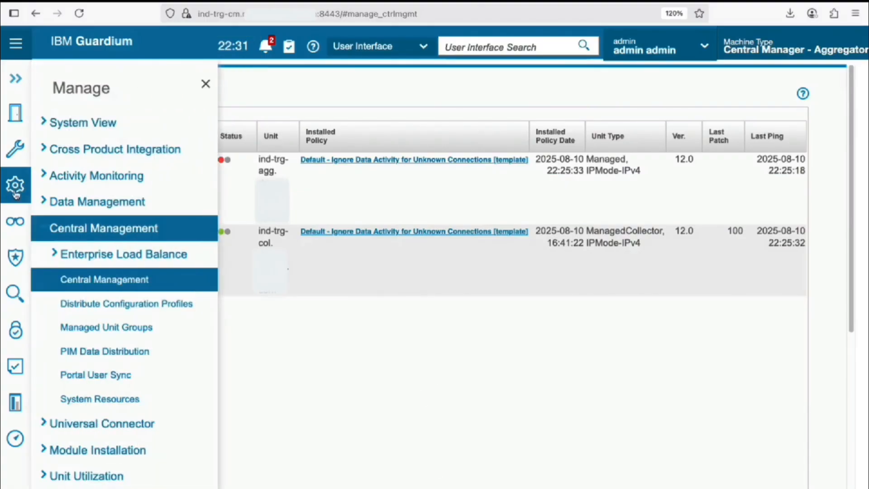
click(96, 281)
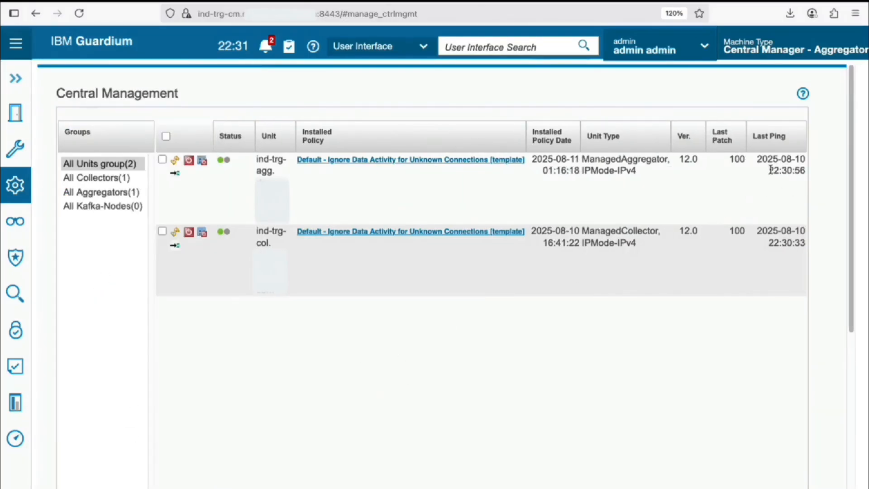
drag(757, 157, 808, 176)
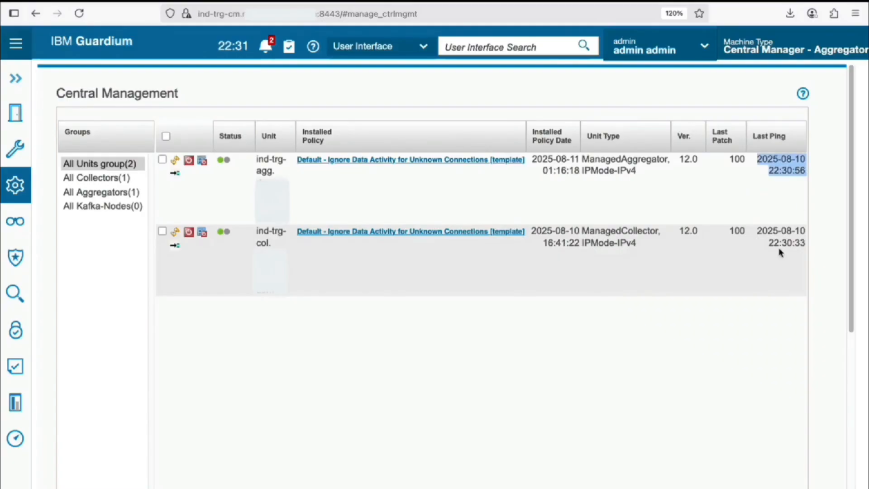
drag(763, 230, 820, 258)
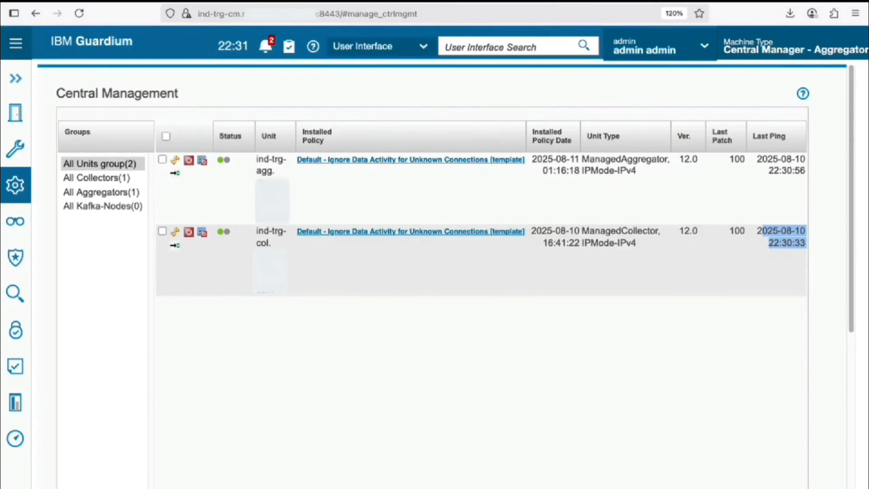
Log into the aggregator as admin and check which Central Manager manages it.
click(437, 7)
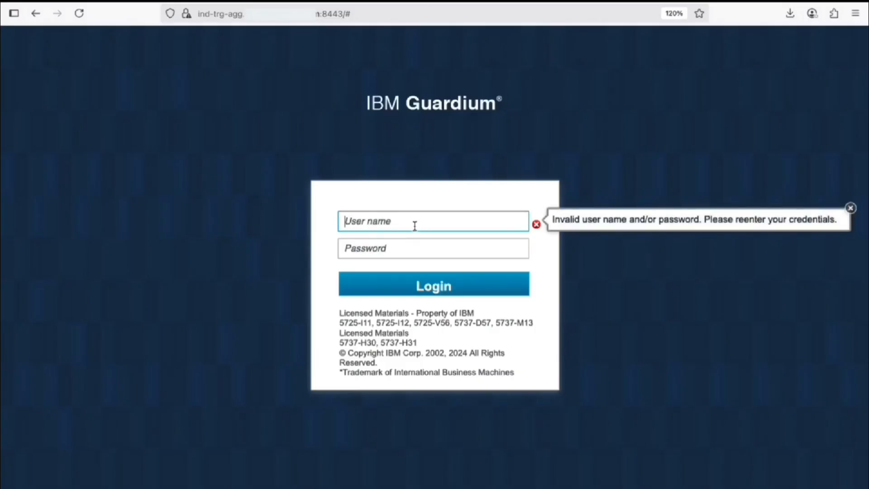
text(admin)
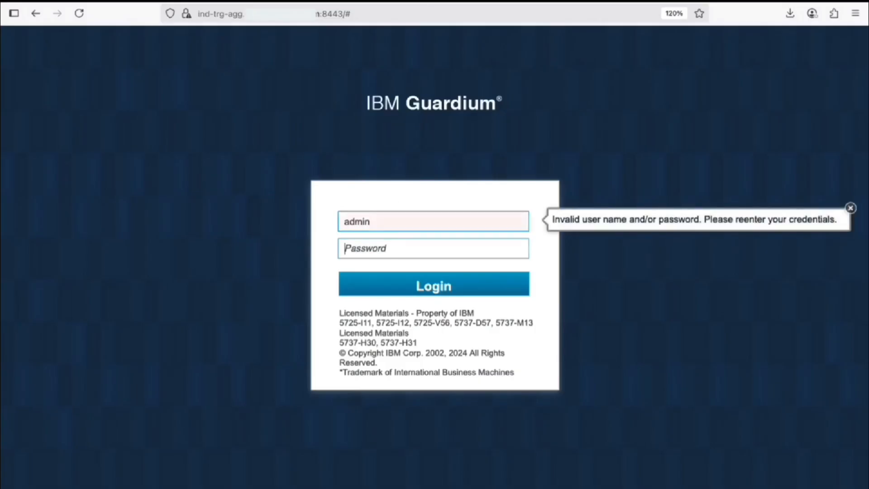
key(Tab)
text(*******)
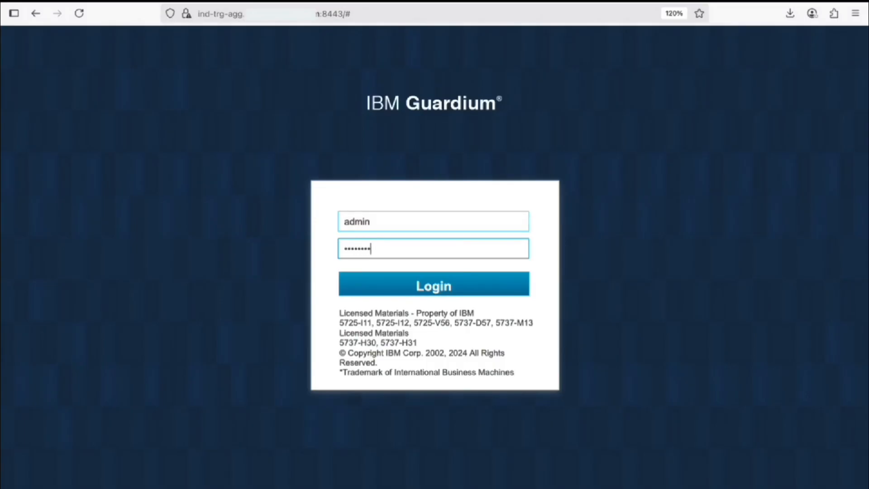
key(Return)
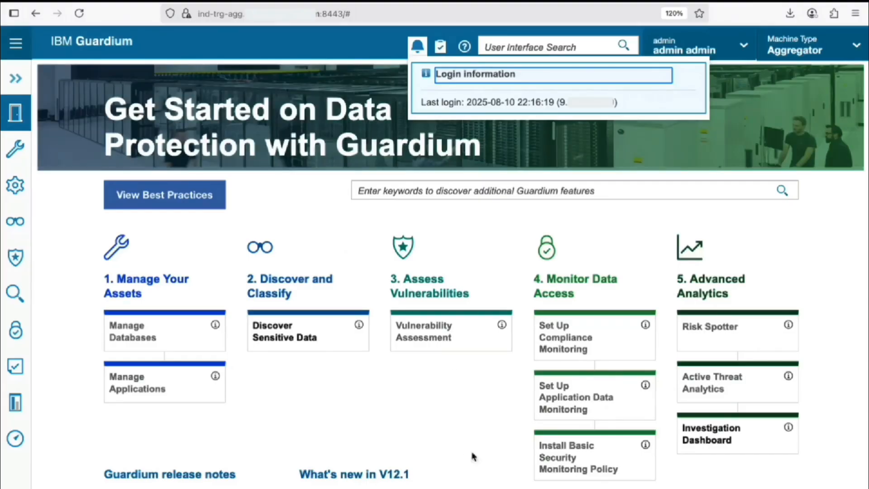
click(795, 49)
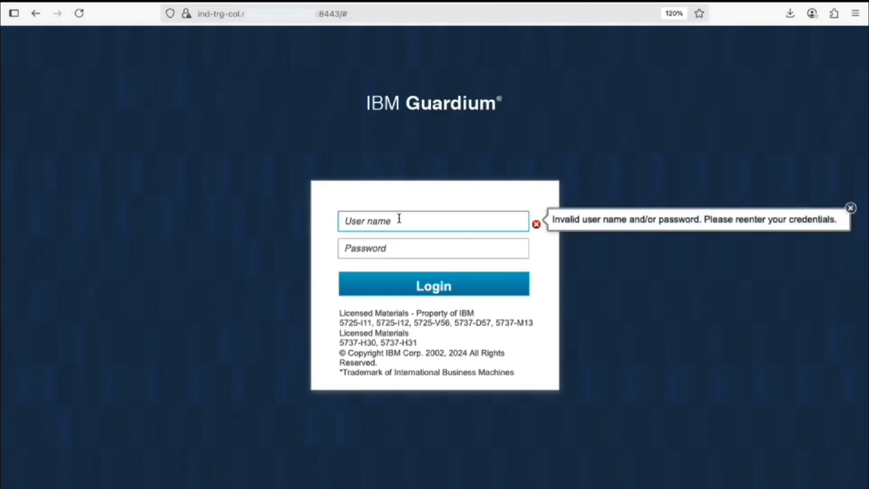
Log into the collector as admin and confirm it reports being a Managed Unit.
text(admin)
key(Tab)
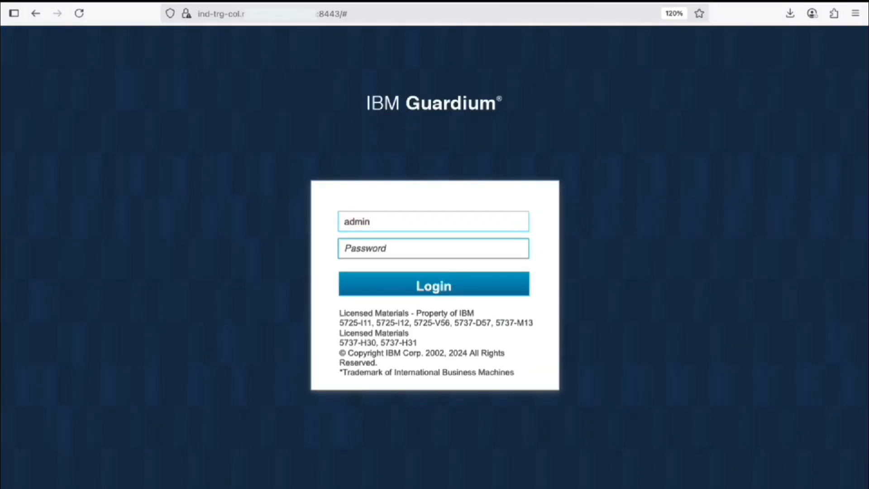
text(a********)
click(442, 290)
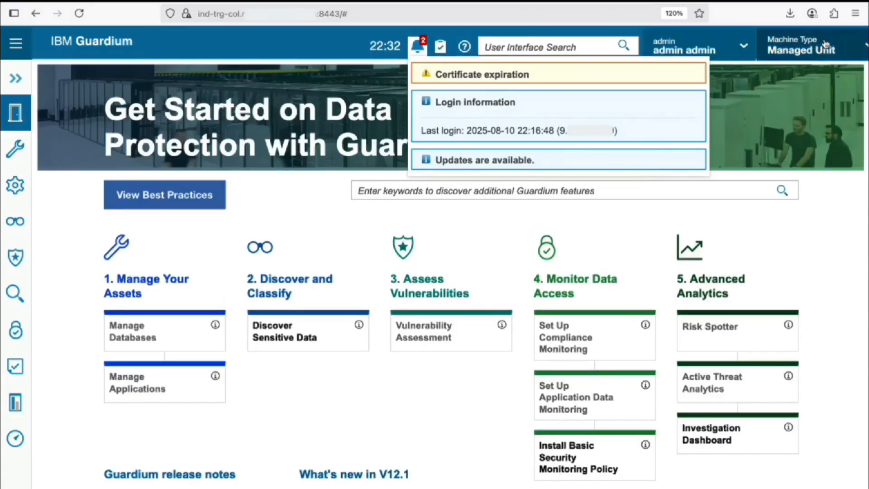
click(797, 47)
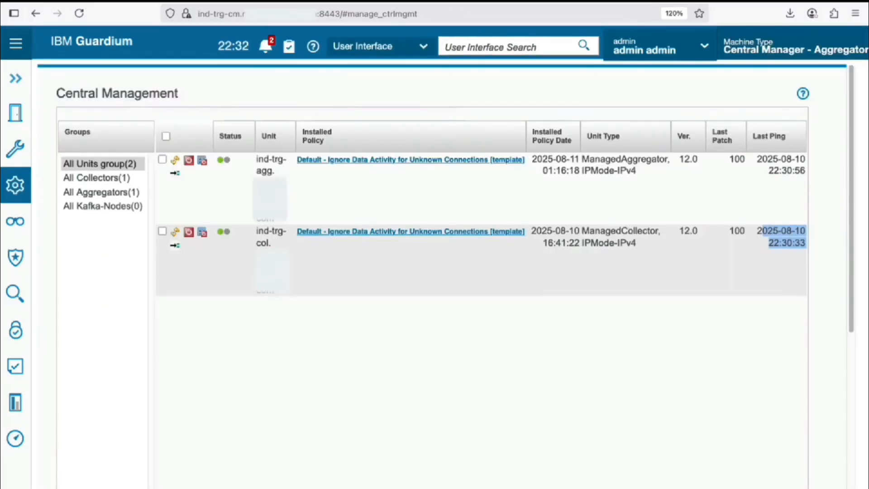
Search 'system' and open System Resources listing all three appliances with 8 cores and 31.8 GB.
click(536, 41)
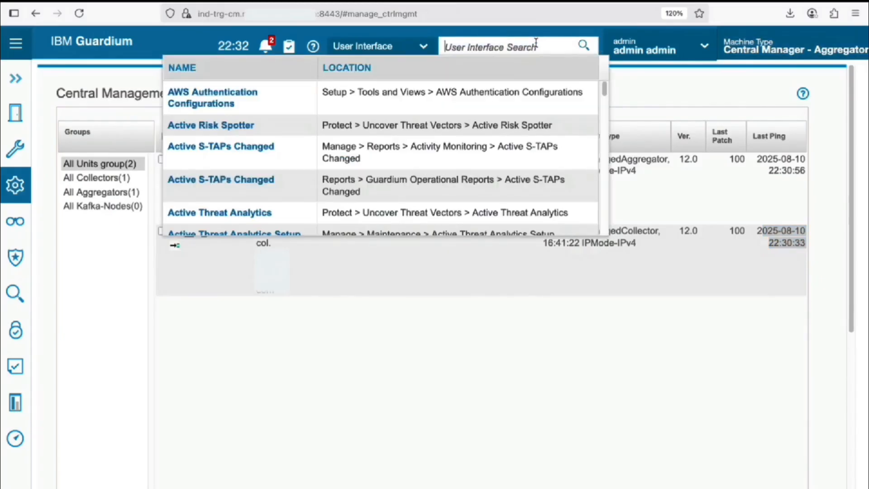
text(system)
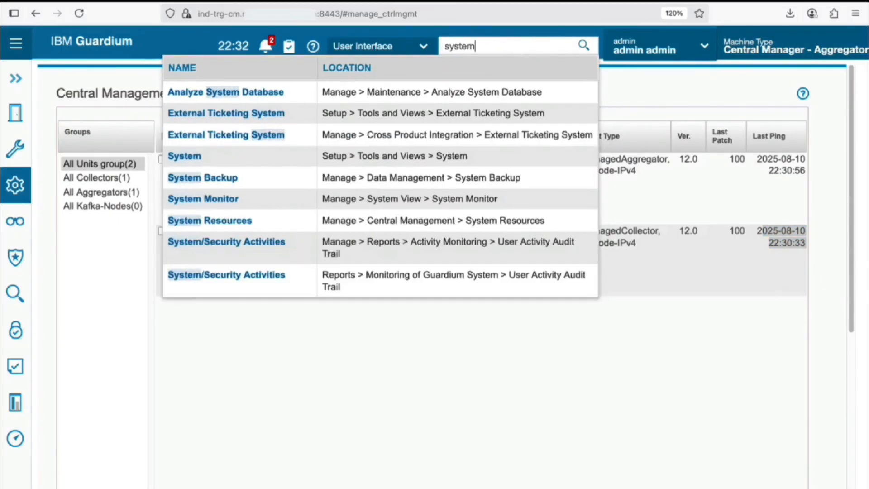
click(297, 220)
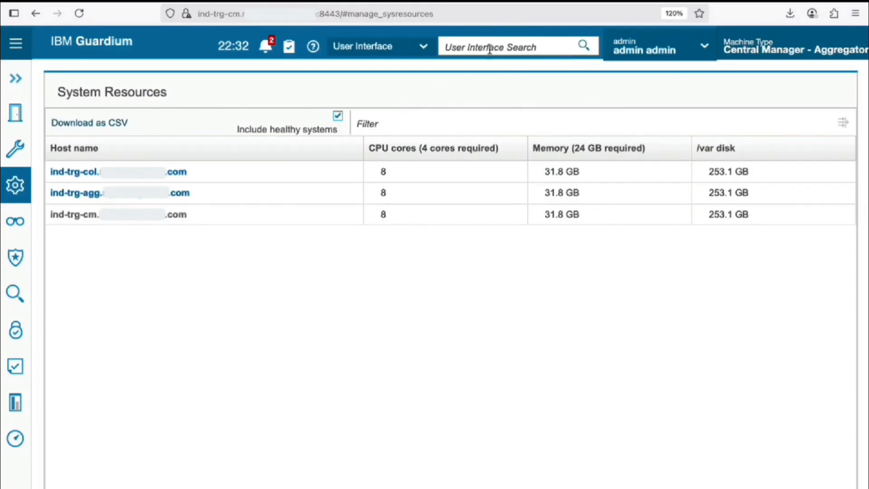
click(21, 187)
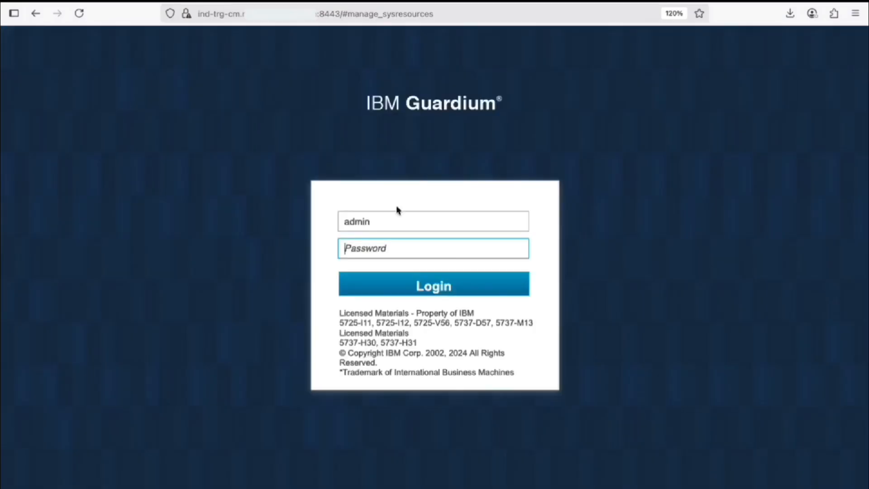
Replace the login user name with accessmgr and enter the access manager's password.
click(408, 225)
drag(443, 221, 278, 219)
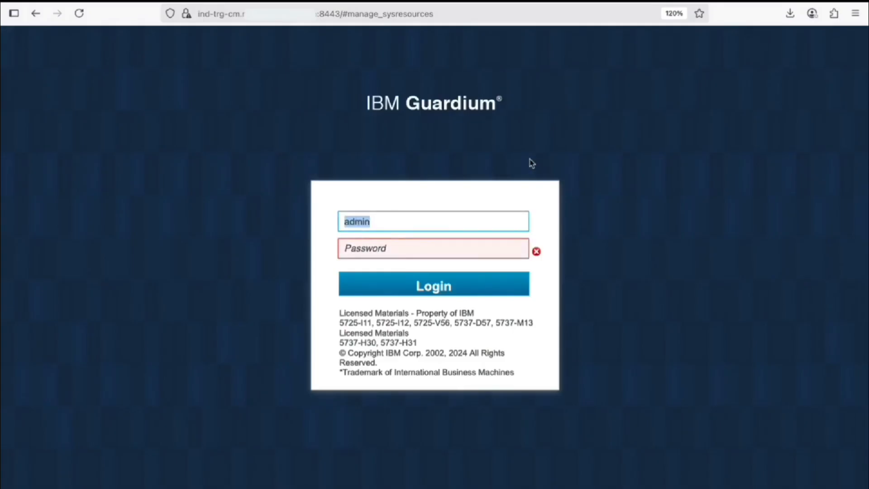
text(accessmgr)
key(Tab)
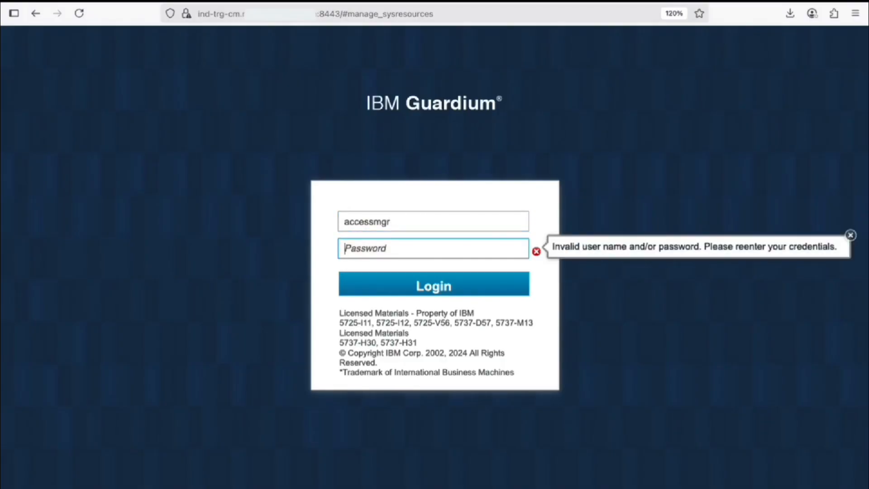
text(•••••••)
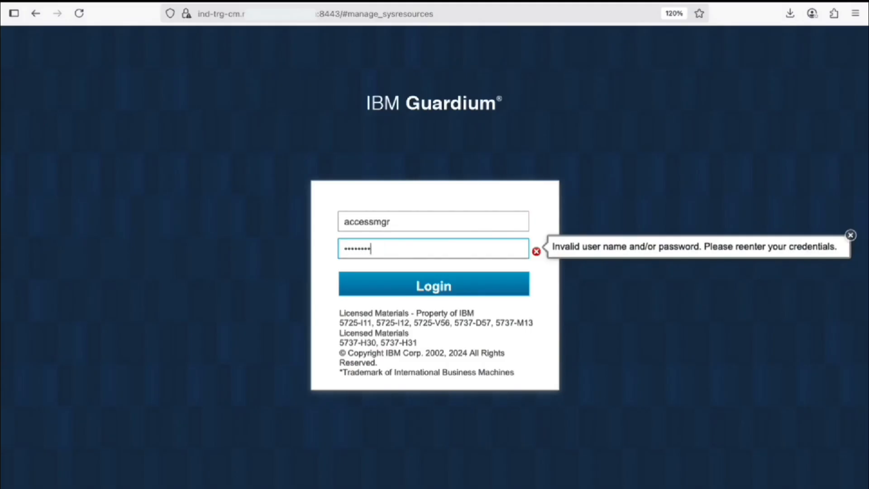
Sign in as accessmgr and replace its expired password with a new one.
key(Return)
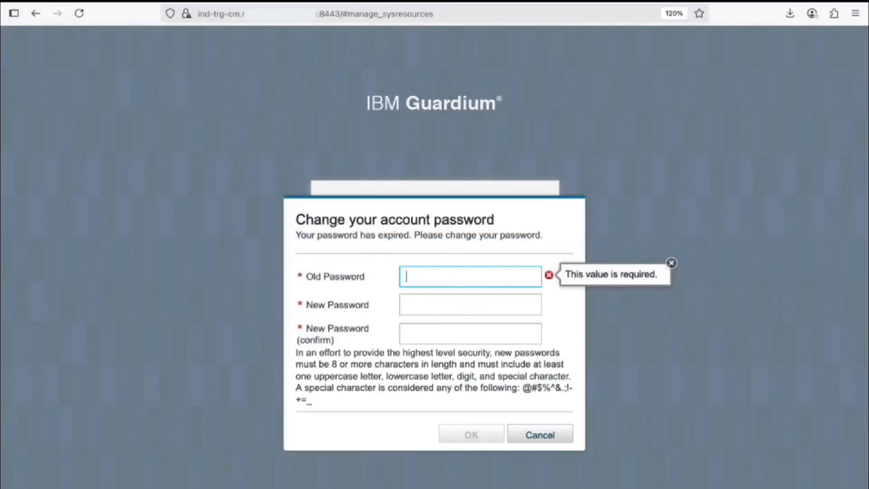
text(•••••••••)
key(Tab)
text(•••••••••)
key(Tab)
text(••••••••••)
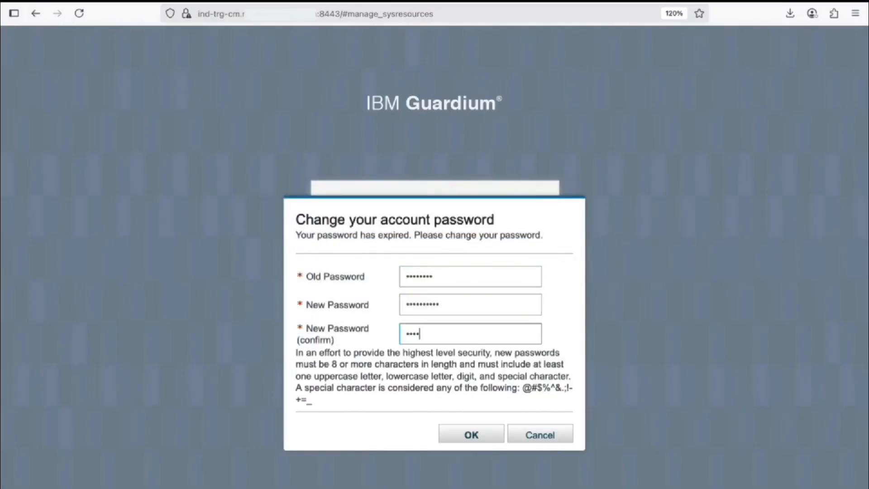
key(Return)
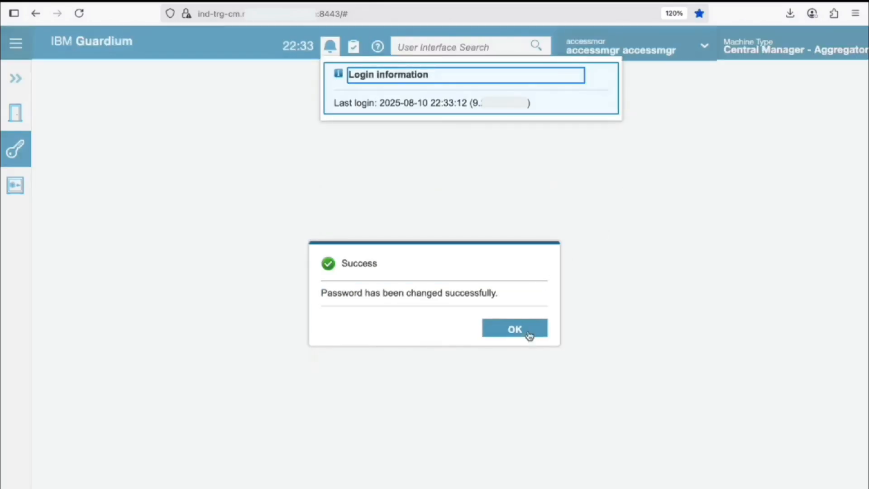
click(530, 331)
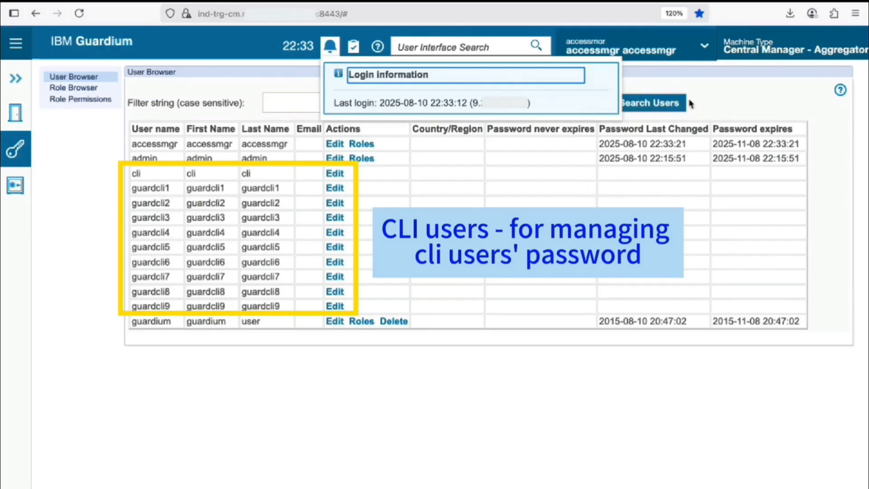
Dismiss the login information notice so the full User Browser list is visible.
click(737, 96)
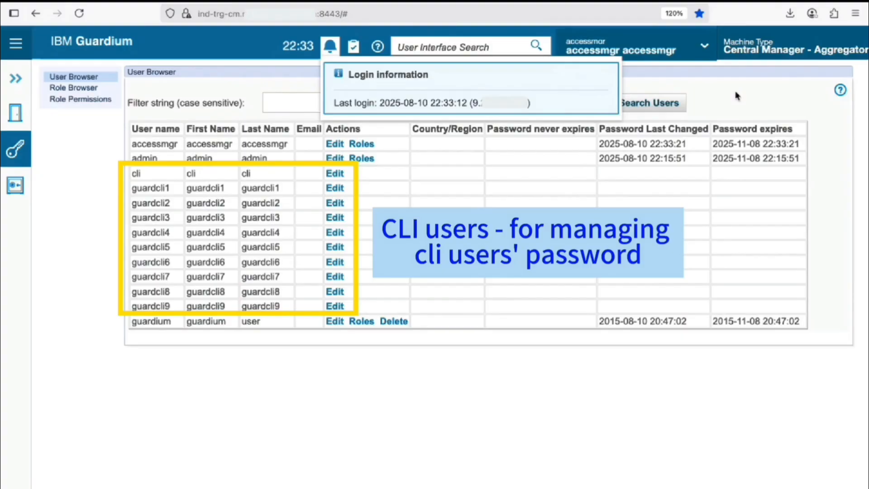
click(736, 96)
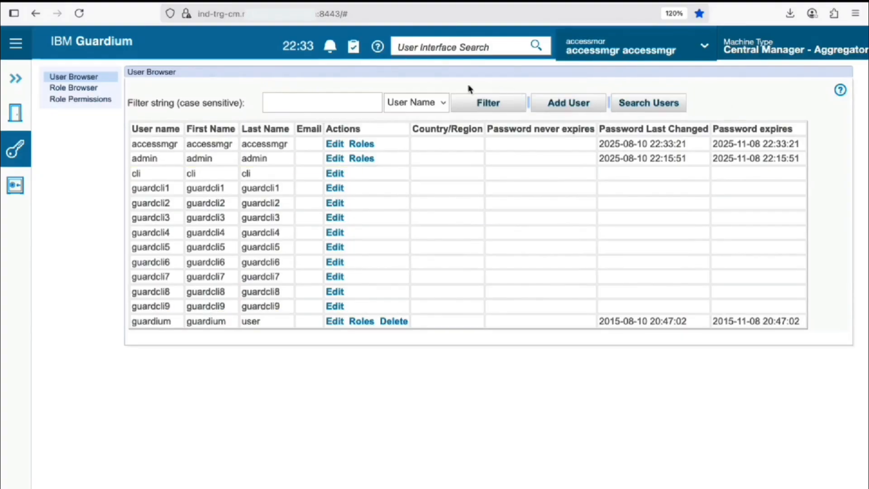
Start a new user, entering its user name and password.
click(569, 107)
click(317, 94)
key(Tab)
key(Tab)
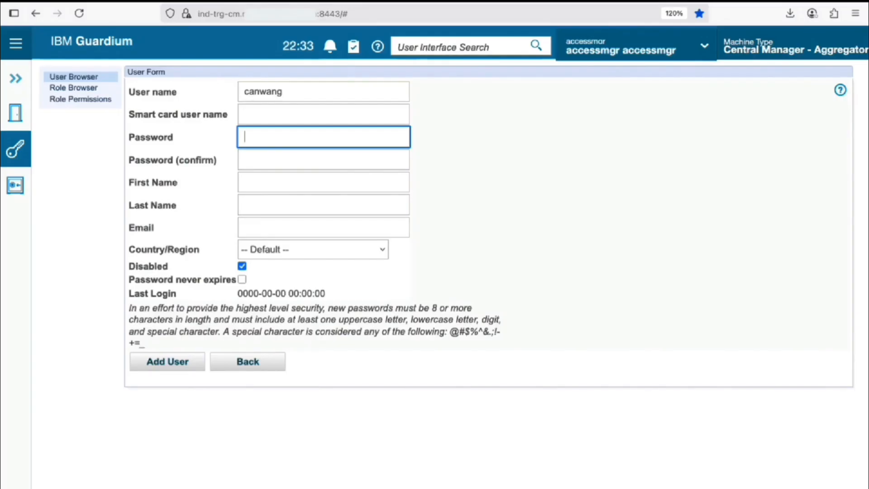
text(•)
key(BackSpace)
text(••••••••)
Fill in the new user's first and last name, enable the account, and add the user.
key(Tab)
text(••••••••)
click(284, 181)
key(Tab)
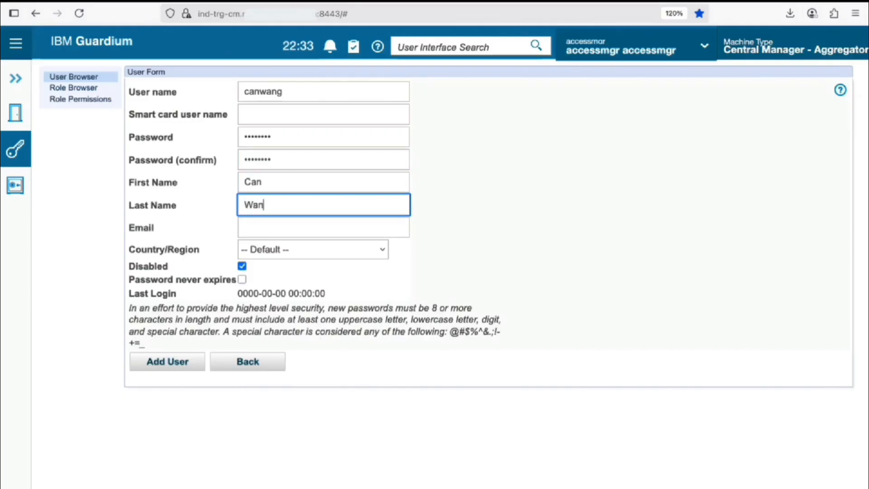
click(242, 266)
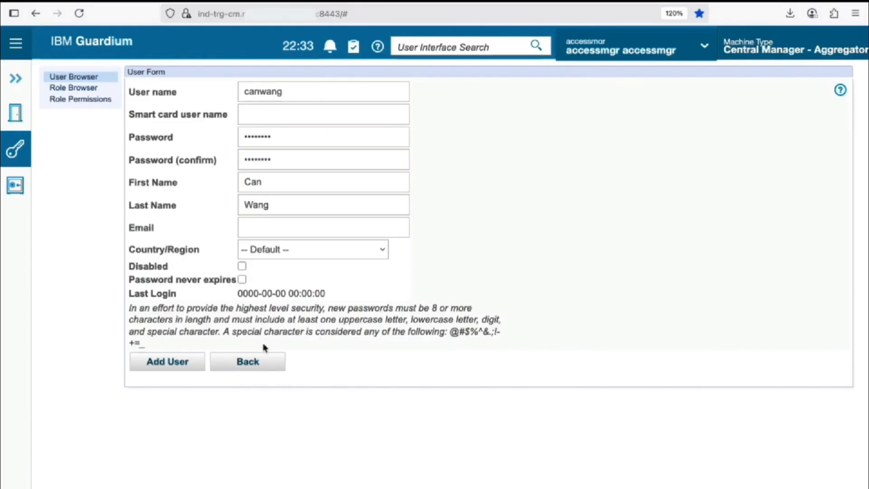
click(176, 366)
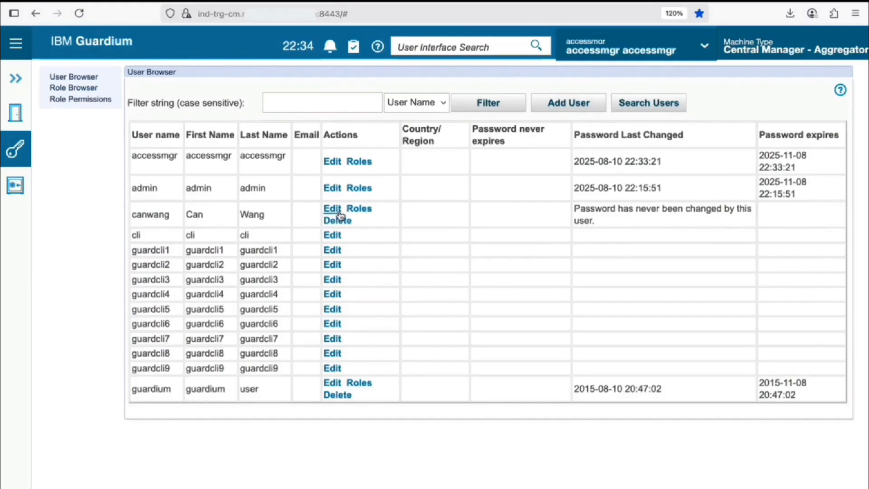
Give the new user the admin role alongside user and save the roles.
click(366, 213)
drag(132, 456, 154, 457)
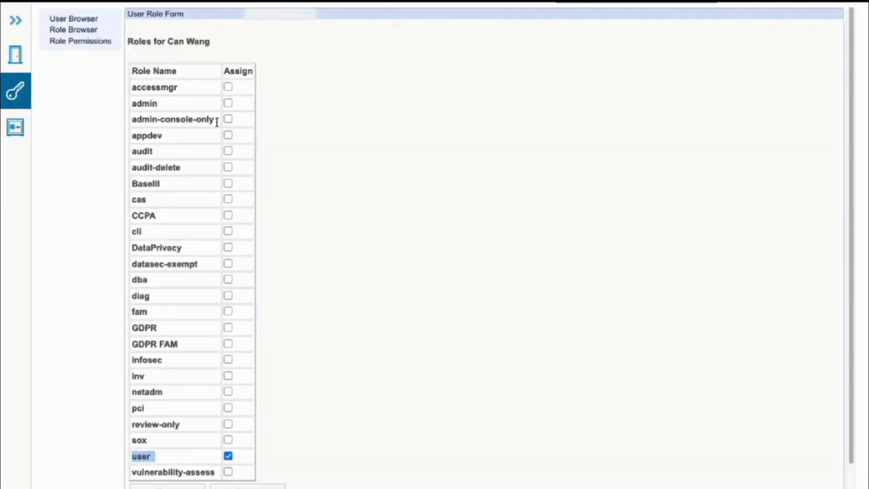
click(227, 103)
scroll(343, 157, down, 1)
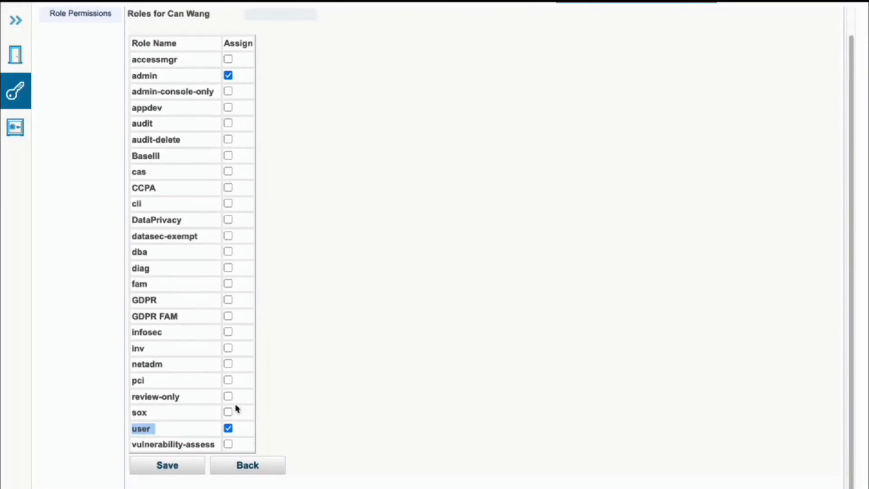
click(168, 466)
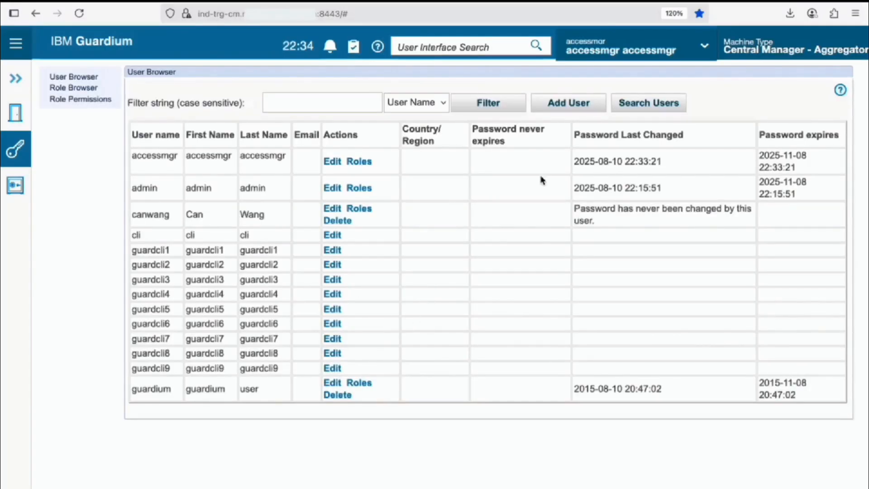
Sign out of accessmgr and log in as the newly created user.
click(607, 51)
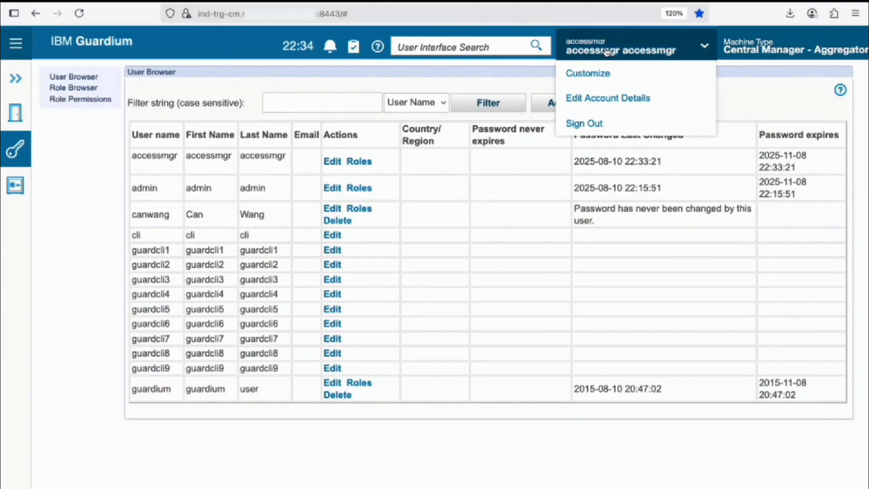
click(605, 123)
click(435, 222)
drag(435, 222, 293, 207)
key(Tab)
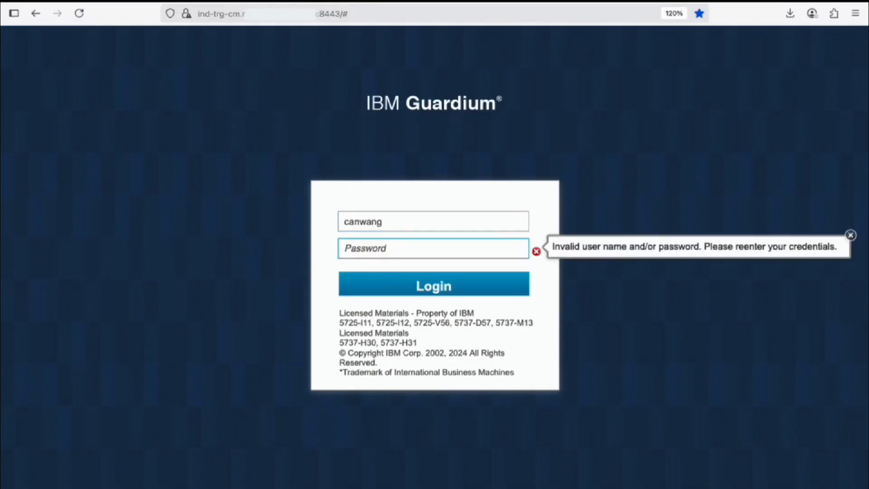
text(********)
key(Return)
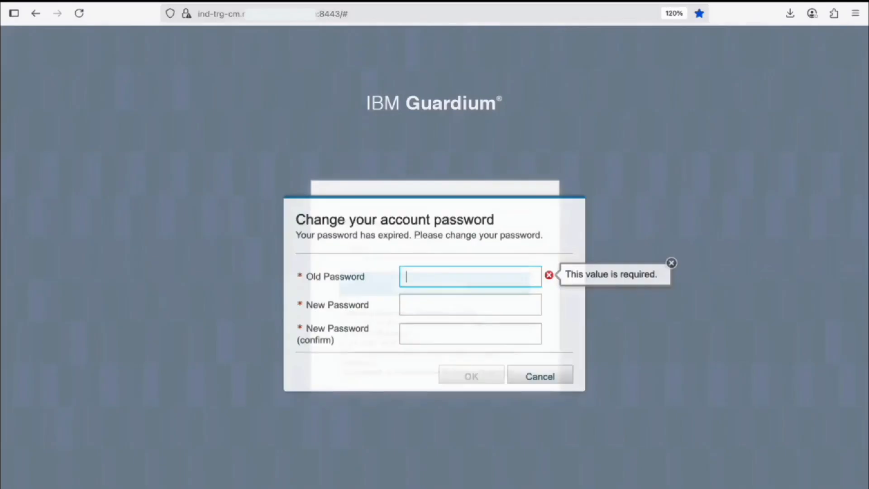
Replace the new user's expired password and acknowledge the success message.
text(*********)
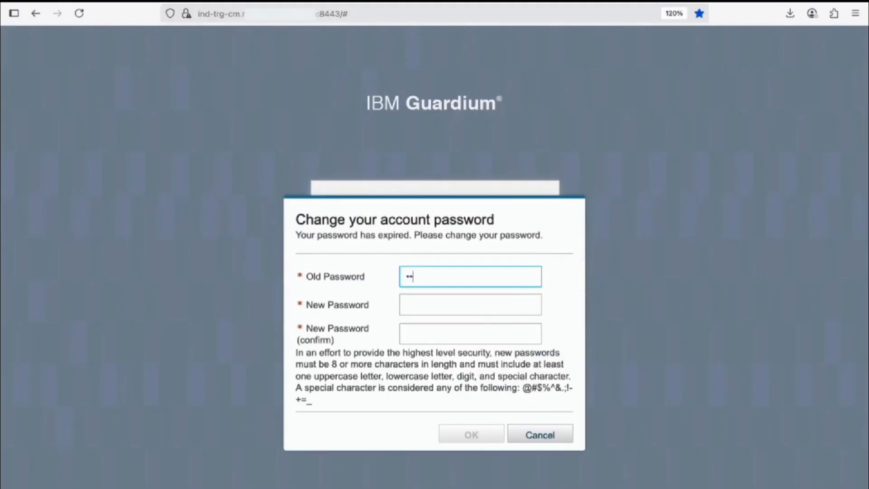
key(Tab)
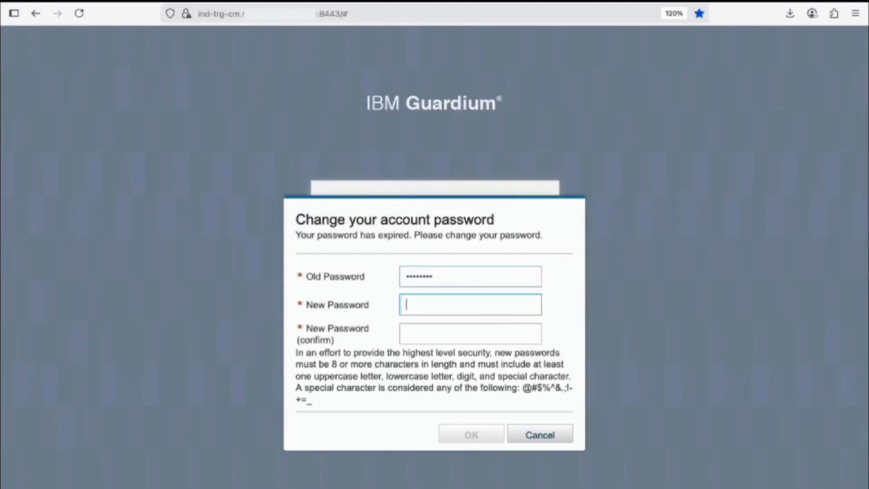
text(***********)
key(Tab)
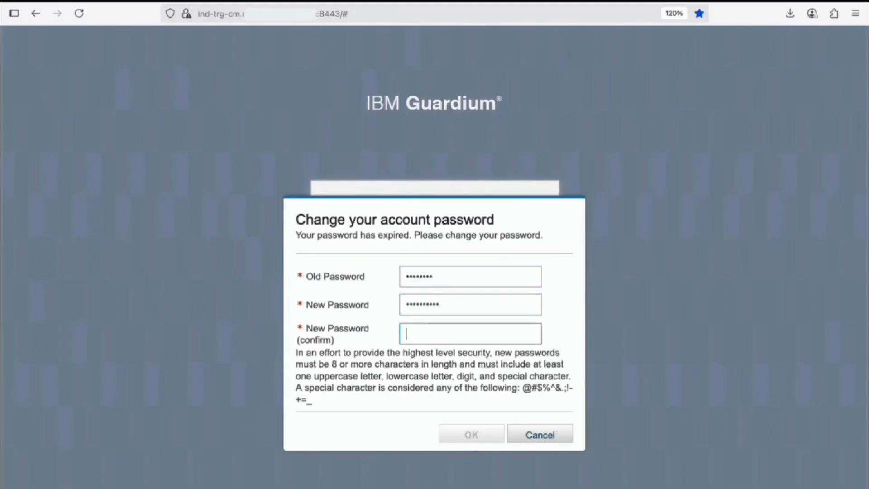
text(**********)
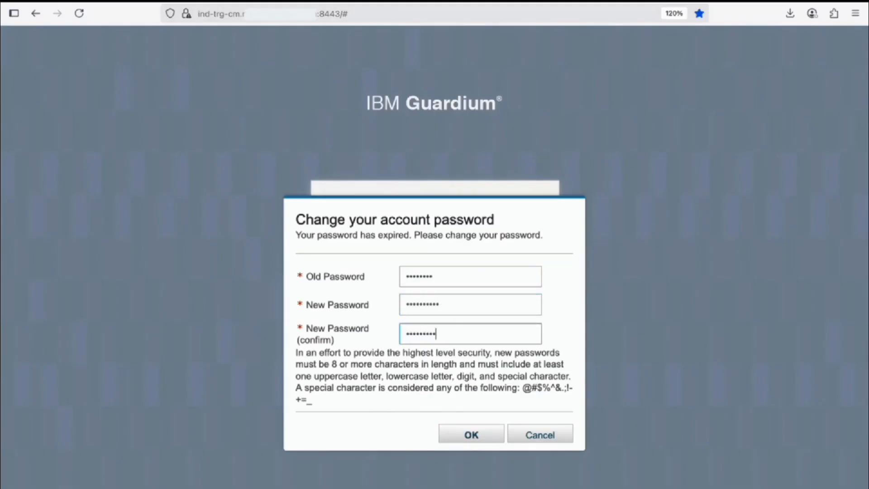
text(*)
click(470, 434)
click(515, 332)
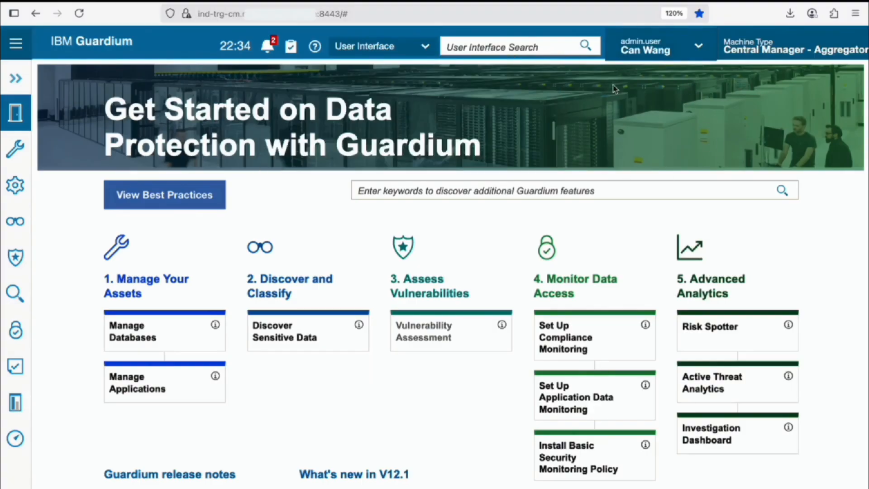
Search the interface for 'central' and open Central Management.
click(551, 48)
text(central)
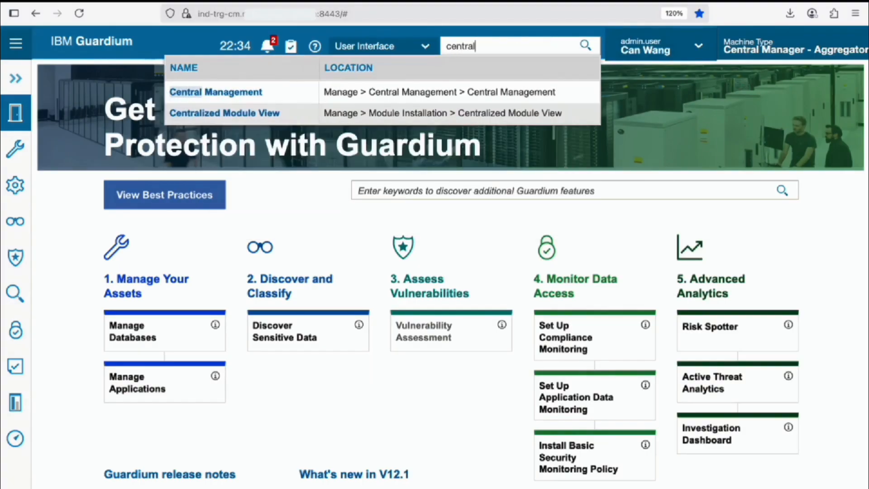
click(240, 92)
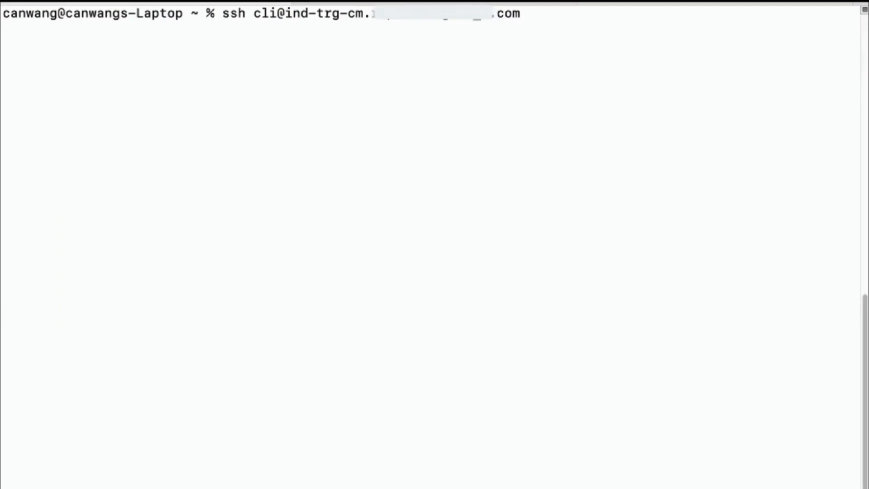
Change the ssh login user to guardcli1 and run the connection.
key(Left)
key(Left)
key(Left)
key(Left)
key(Left)
key(Left)
key(Left)
key(Left)
key(Left)
key(Left)
key(Left)
key(Left)
key(Left)
key(Left)
key(Left)
key(Left)
key(Left)
key(Left)
key(Left)
key(Left)
key(Left)
key(Left)
key(Left)
key(Left)
key(Left)
key(Left)
key(Left)
key(Left)
key(Left)
key(Left)
key(Left)
key(Left)
key(Left)
key(Left)
text(guard)
key(BackSpace)
text(d)
key(Right)
key(Right)
key(Right)
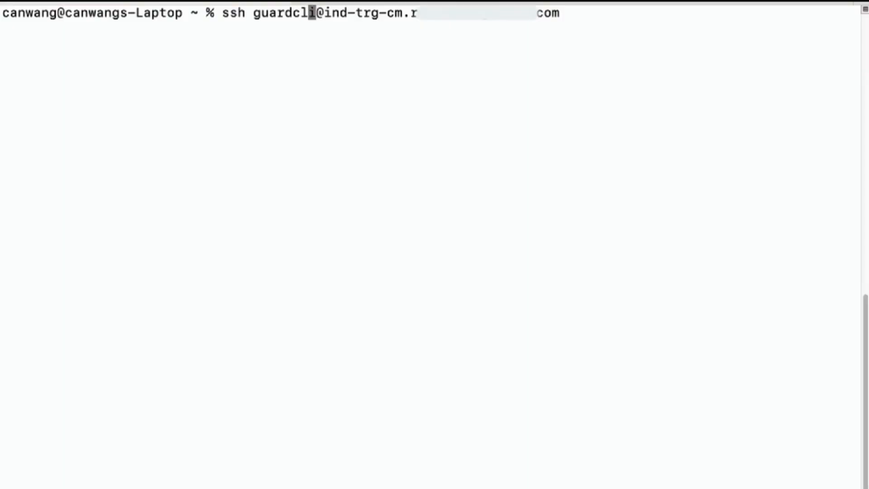
text(1)
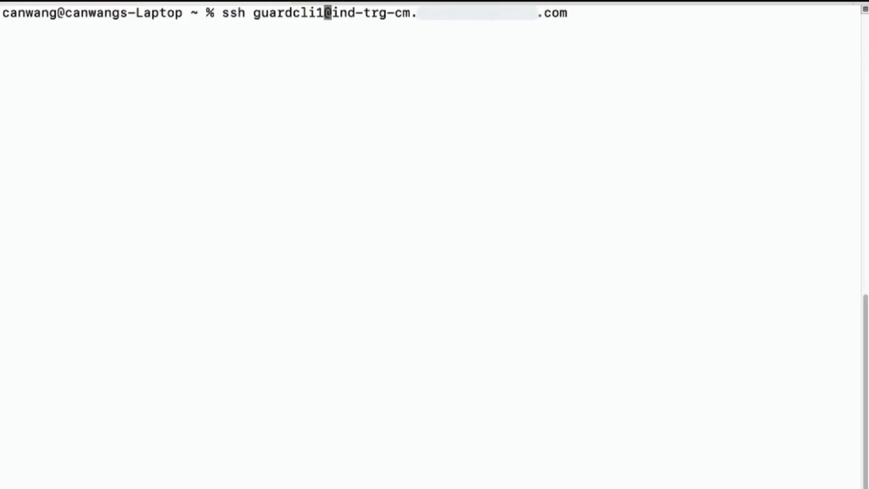
key(Return)
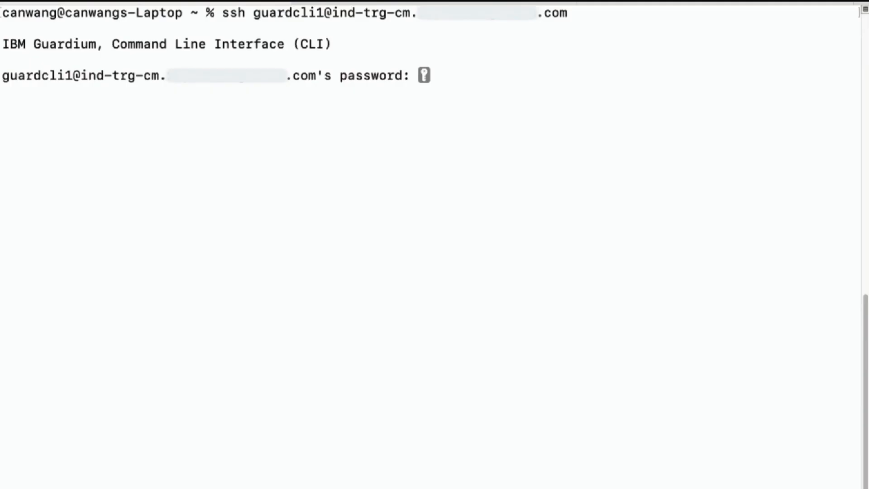
Enter the guardcli1 password and replace its expired password with a new one.
key(Return)
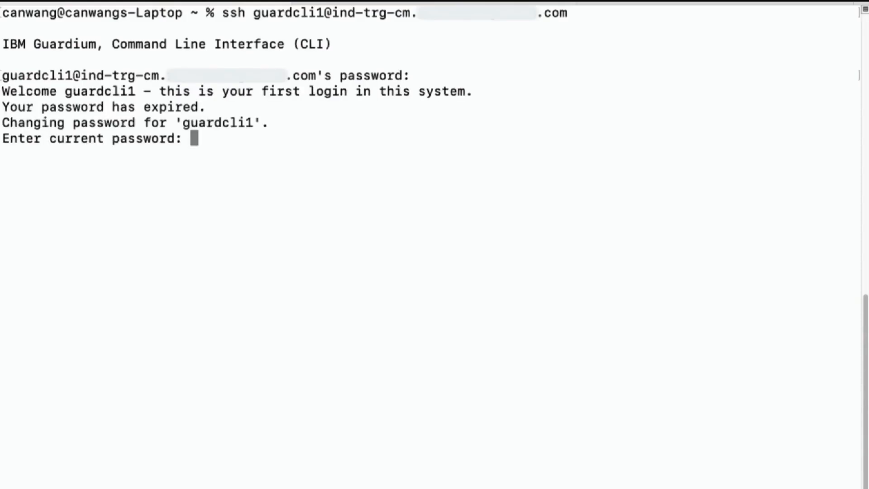
key(Return)
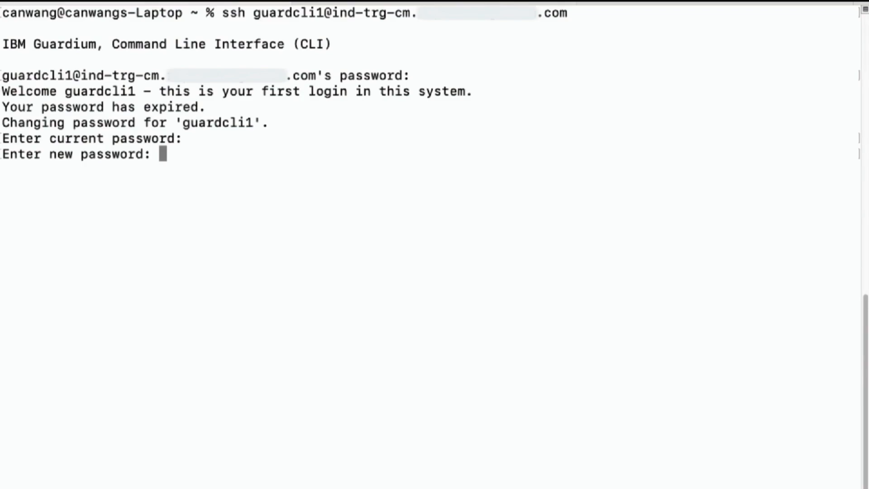
key(Return)
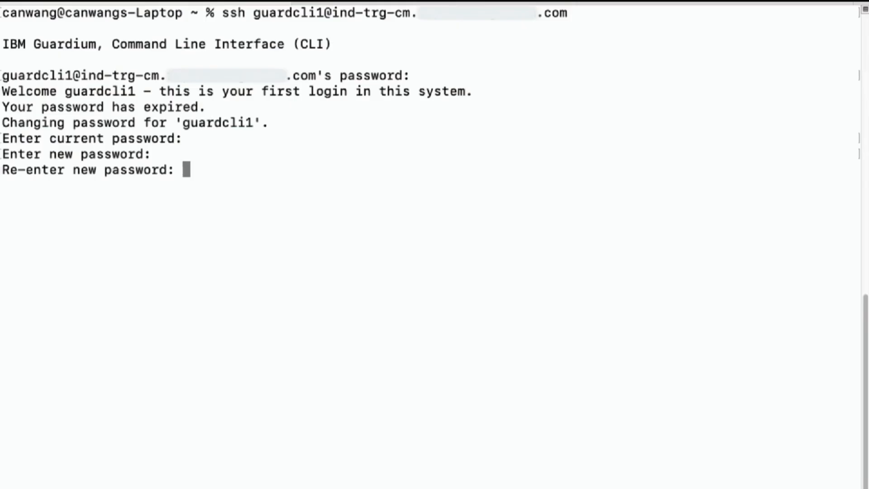
key(Return)
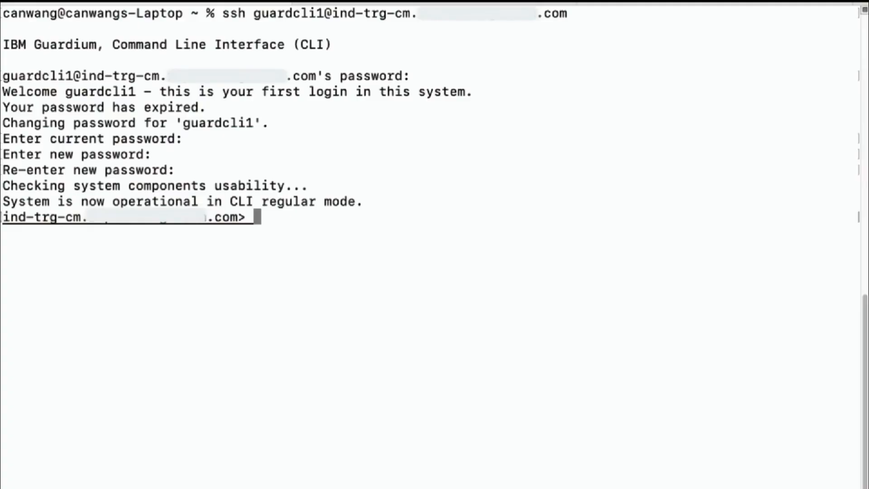
key(Return)
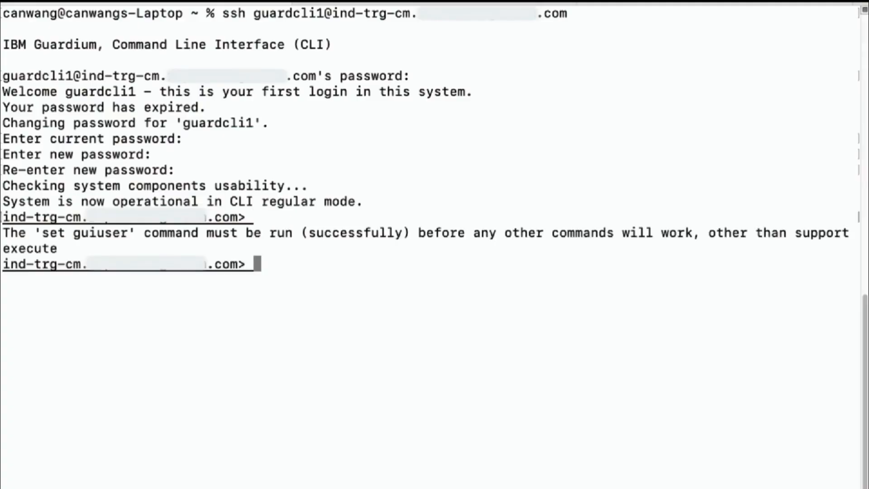
Run 'set guiuser' to view usage, then 'set guiuser admin' with the current password.
drag(42, 233, 129, 235)
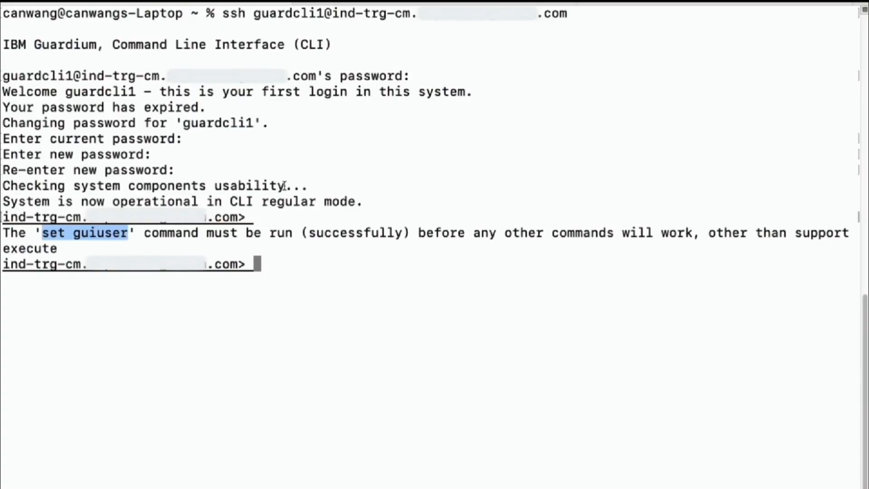
key(super+c)
key(super+v)
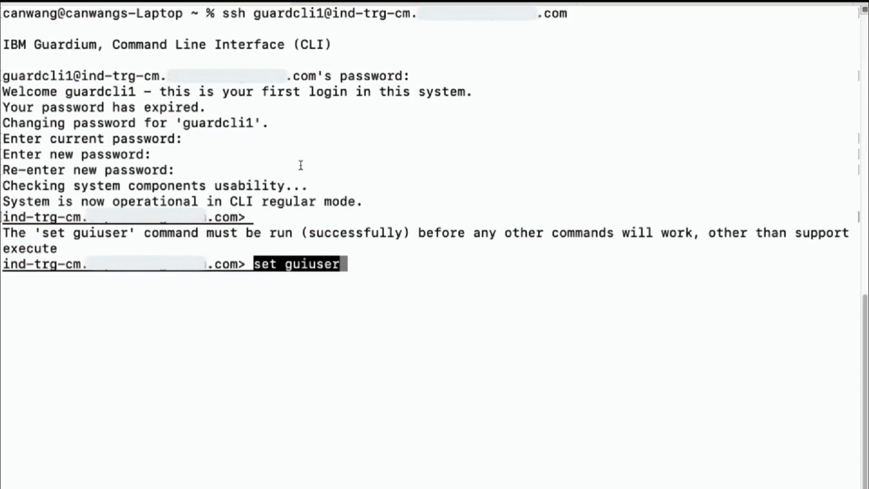
key(Return)
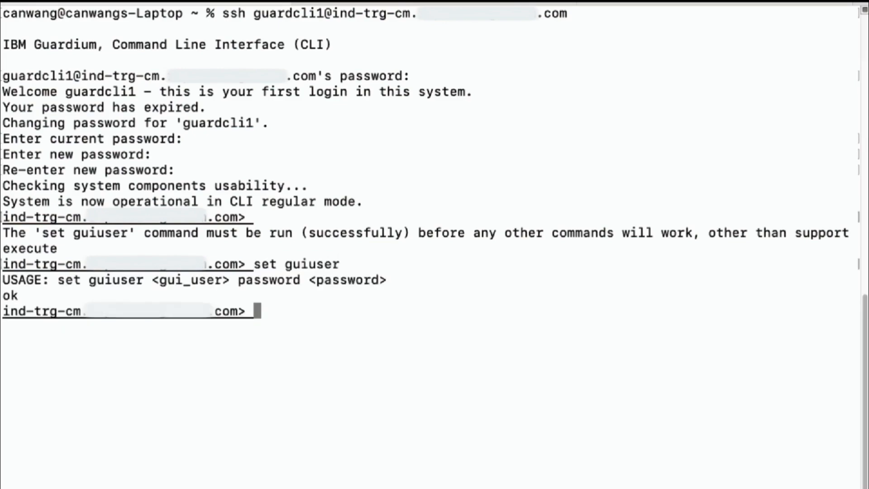
key(Up)
text(admin)
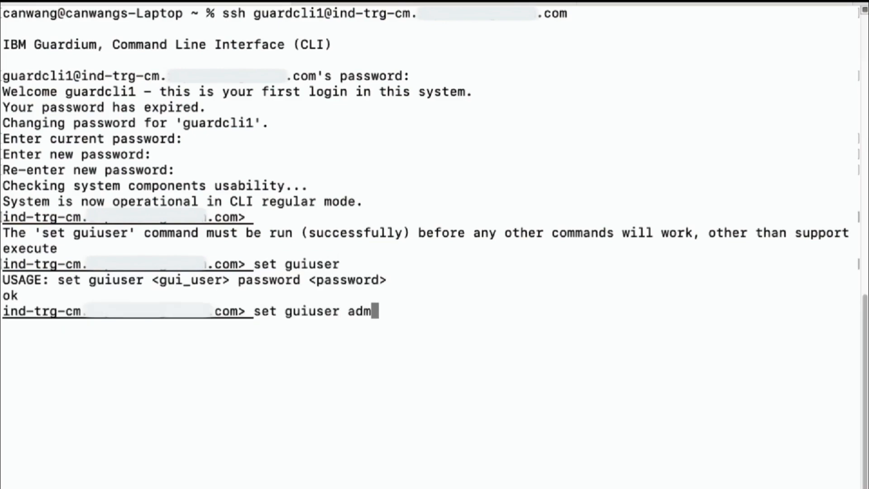
key(Return)
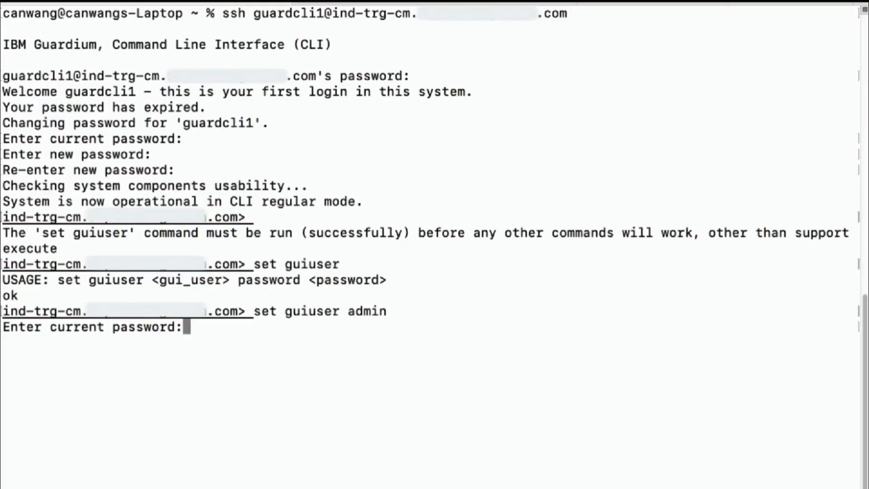
key(Return)
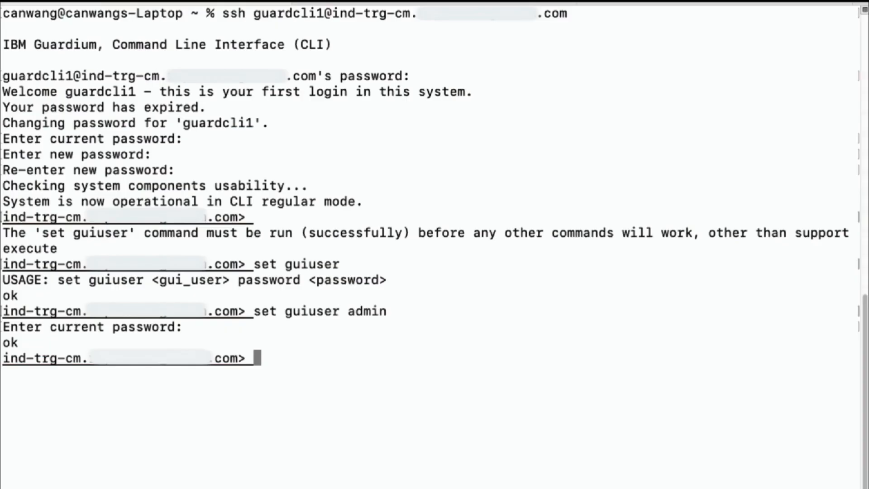
text(comman)
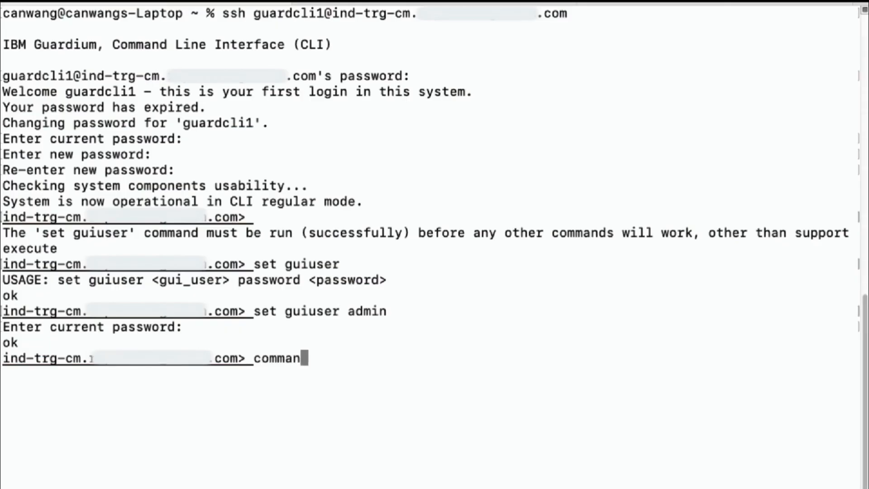
text(ds)
Run 'commands', 'show unit type' (Manager Aggregator) and 'show license' (DAM Advanced).
key(Return)
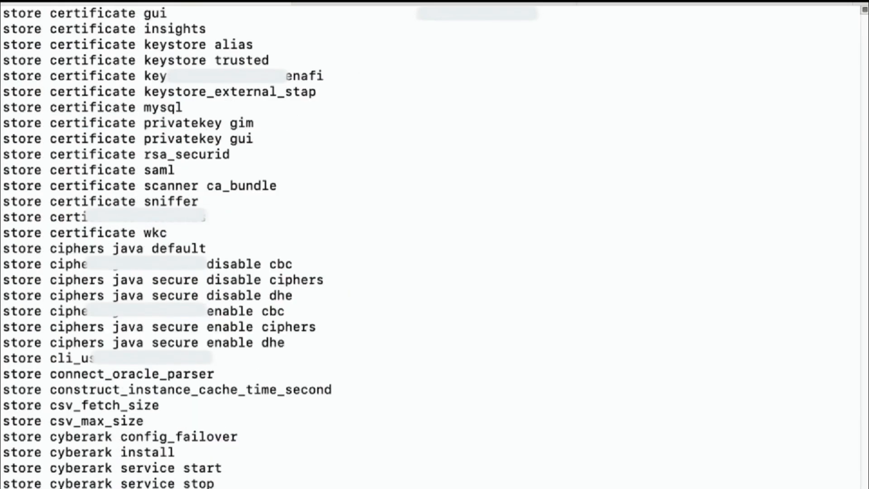
text(show unit type)
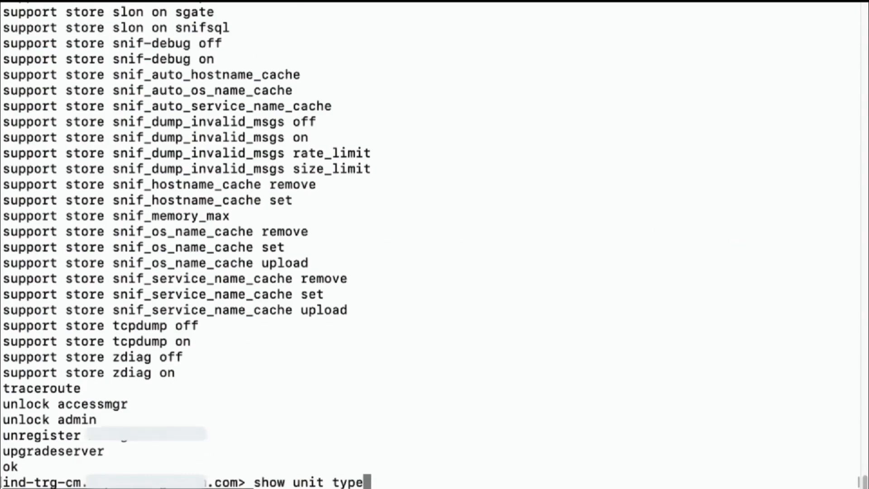
key(Return)
text(show s)
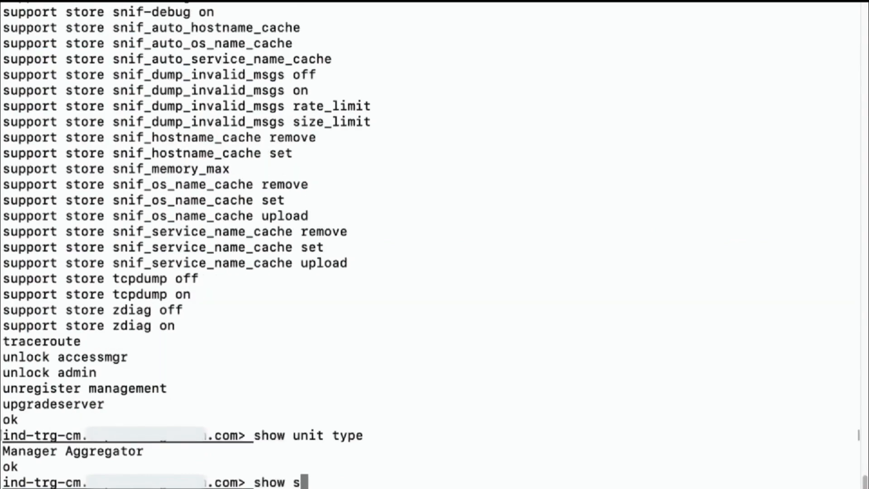
text(y)
key(BackSpace)
key(BackSpace)
text(license)
key(Return)
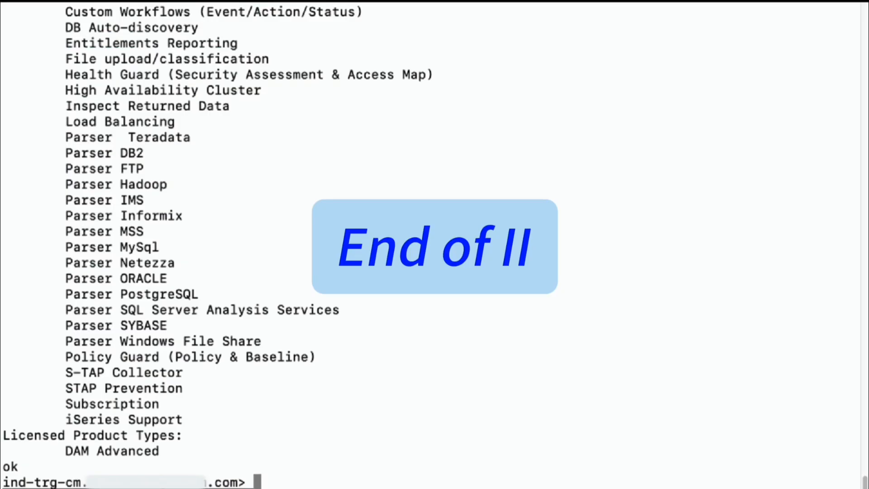
Advance the presentation to the Takeaways slide.
mouse_move(661, 157)
mouse_move(793, 196)
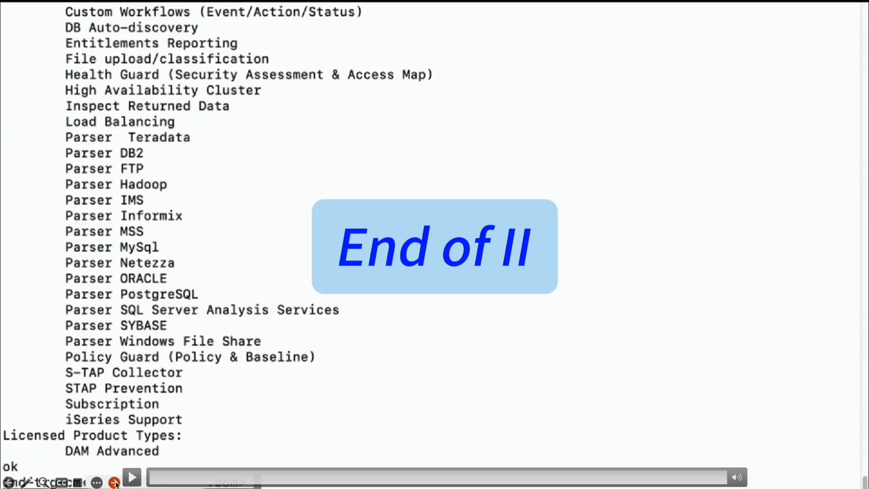
click(114, 483)
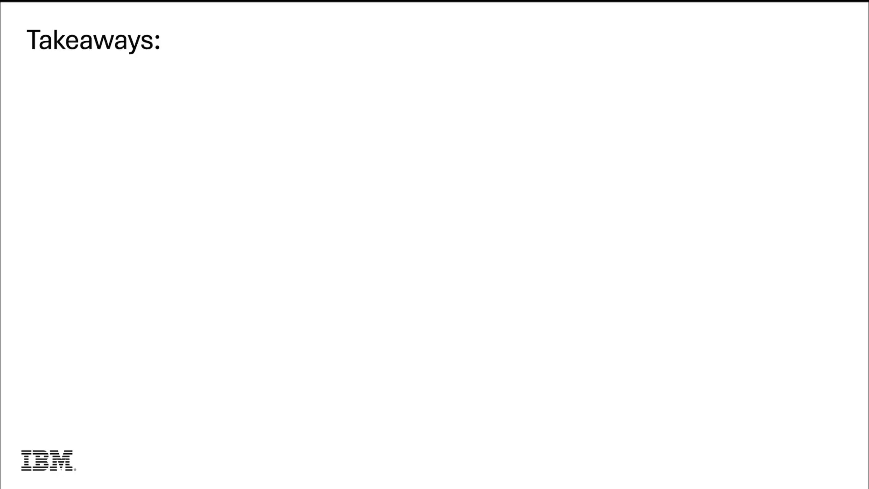
Bring in the installer boot-menu screenshot highlighting 'Standard Install (non CM)' and 'Aggregator or Central Manager (CM)'.
click(272, 412)
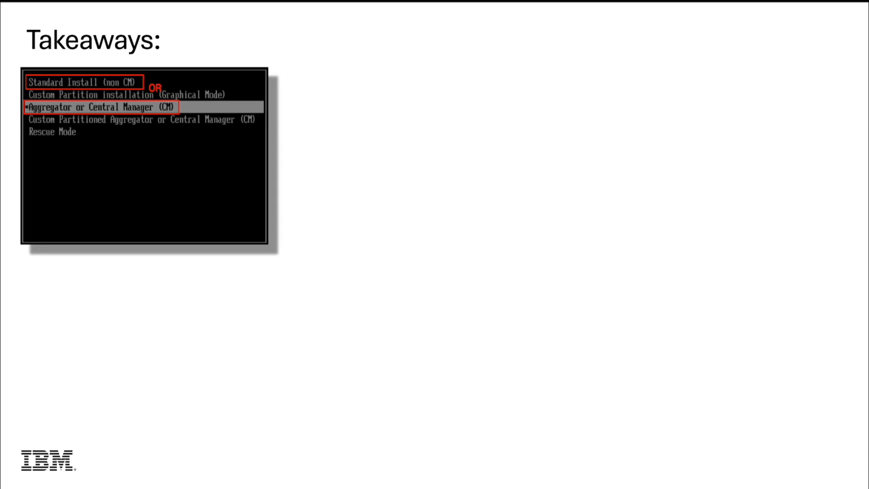
Add the 'Ready to configure' CLI login screenshot and the default unit type notes box to the slide.
click(524, 357)
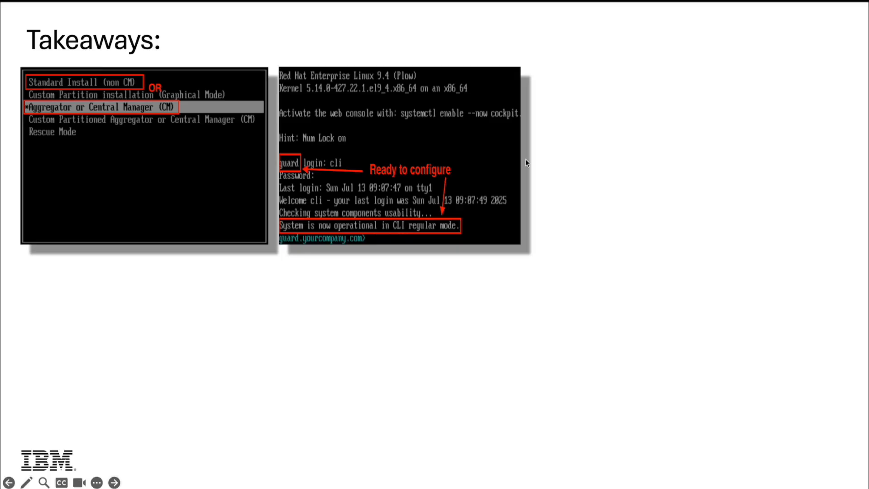
click(615, 150)
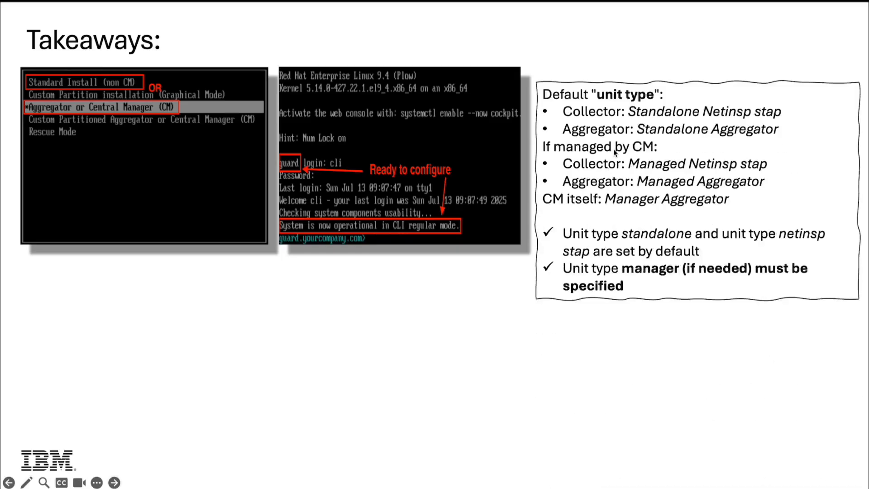